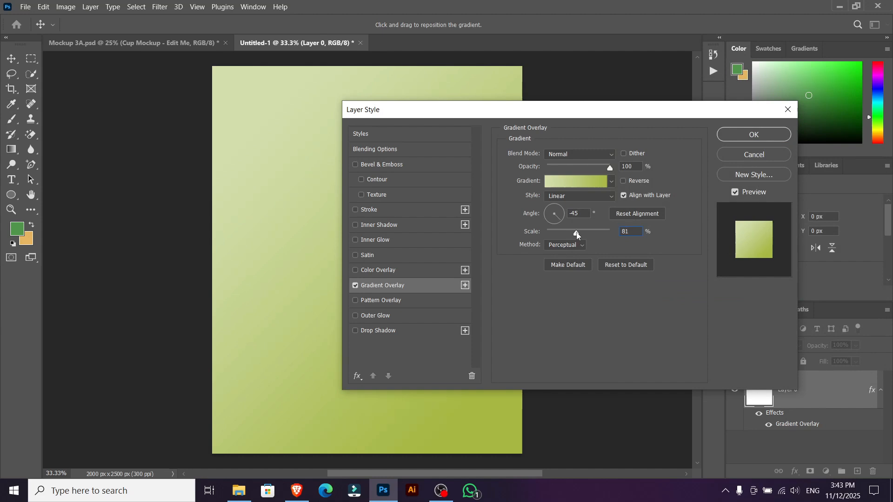
Accept the gradient overlay on the background layer and add a new empty layer above it.
drag(675, 132, 743, 160)
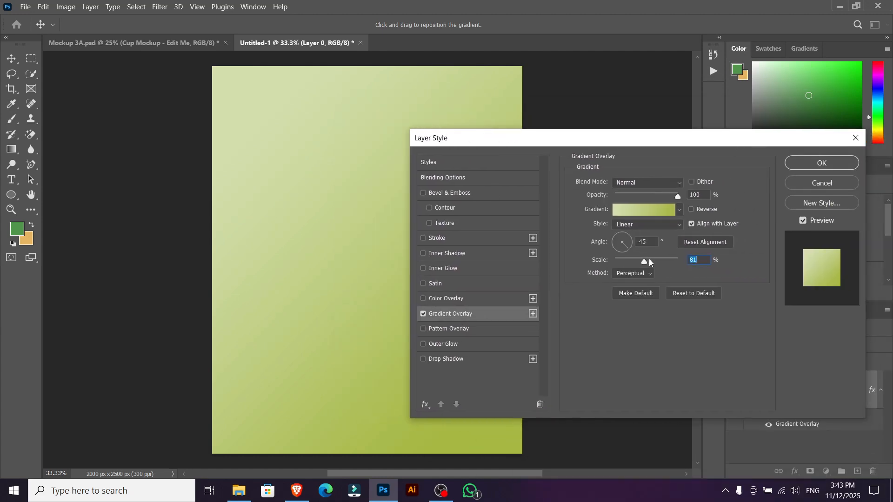
click(809, 166)
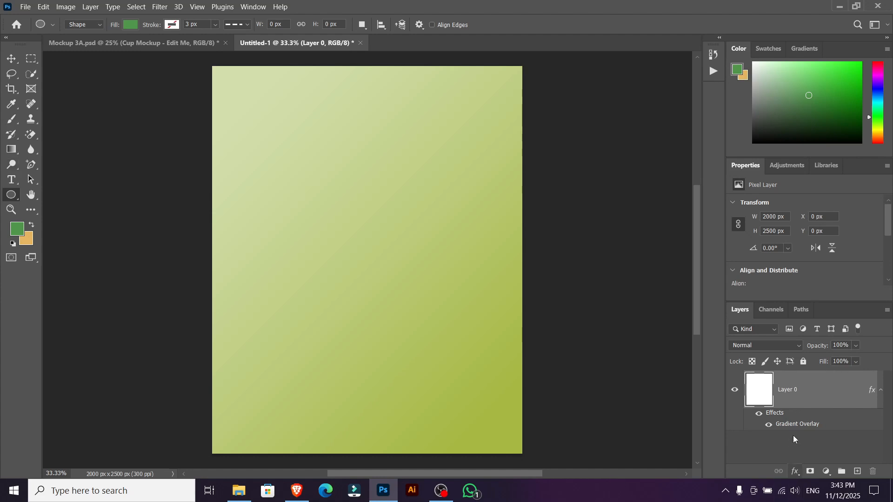
click(857, 471)
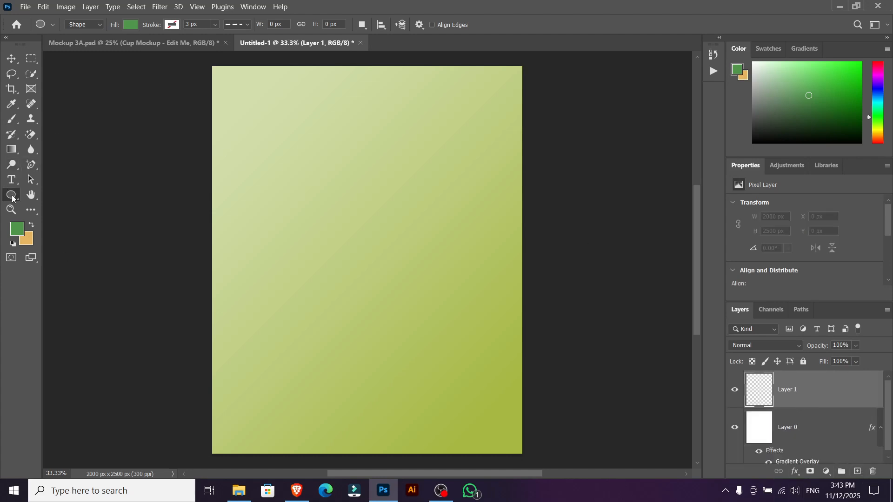
Set the Ellipse tool to no fill with a white, solid 200 px stroke.
click(131, 24)
click(62, 46)
click(168, 26)
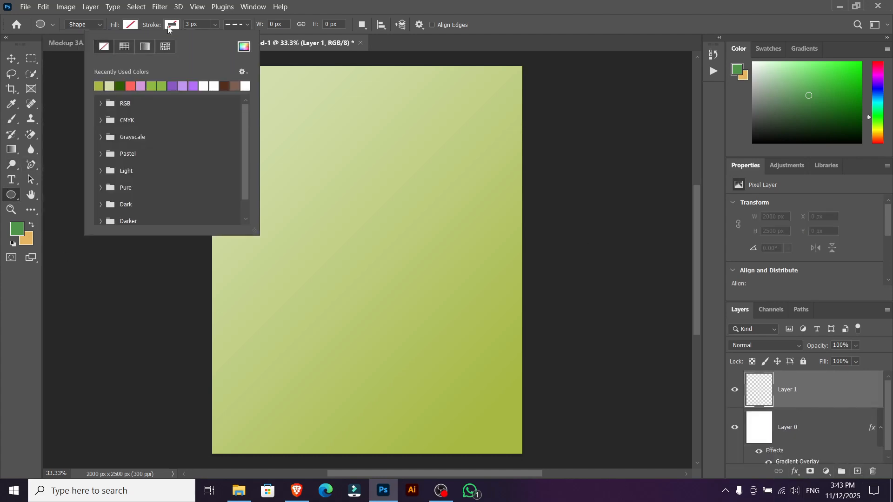
click(241, 48)
click(849, 78)
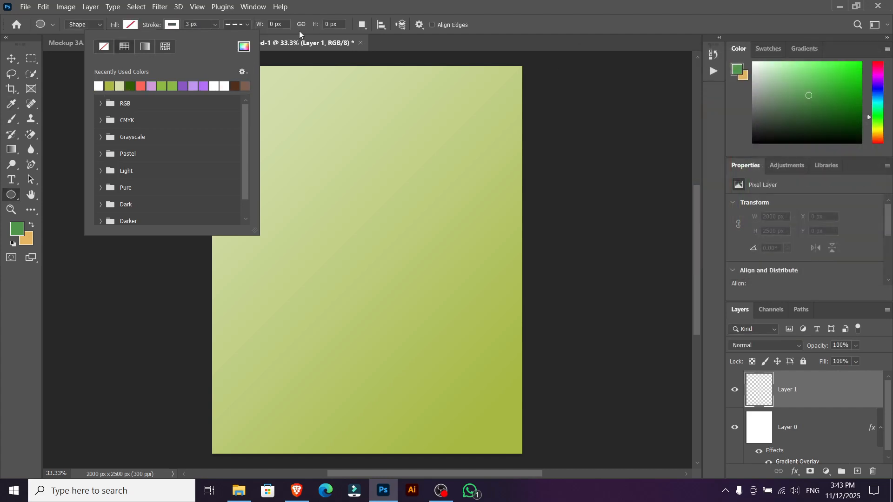
click(193, 24)
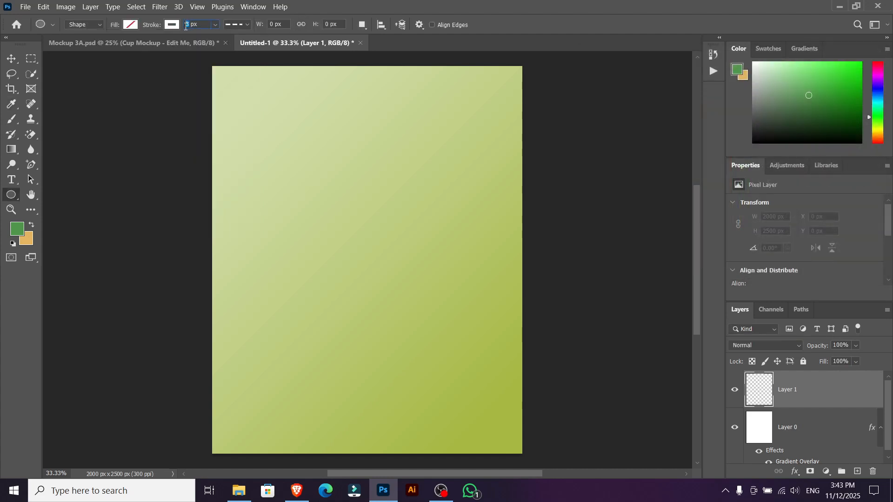
text(200)
click(237, 24)
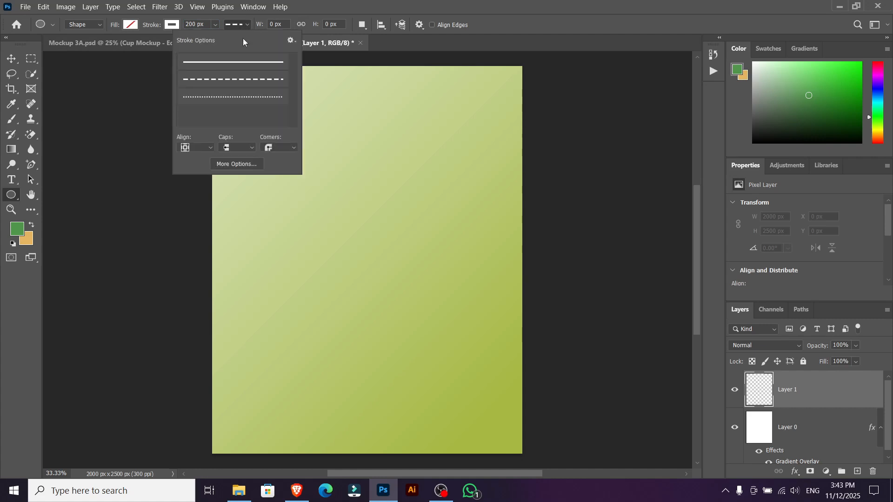
click(240, 64)
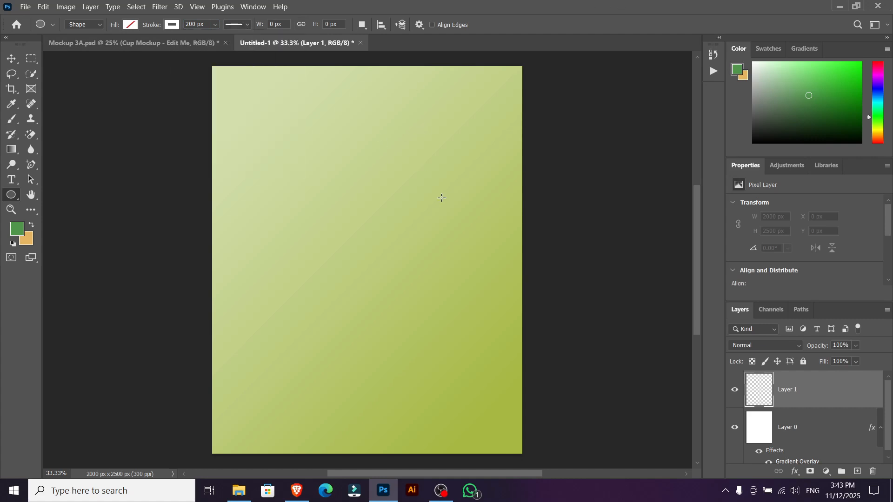
Draw a ring, set its width and height to 1000 px, and adjust its corner slightly to about 1009 by 997 px.
drag(442, 198, 267, 379)
drag(441, 379, 435, 362)
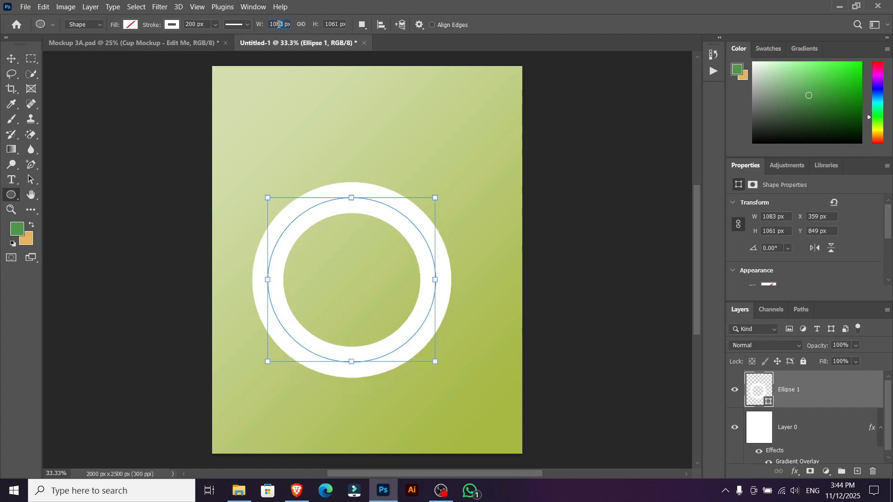
text(1000)
double_click(338, 24)
text(1)
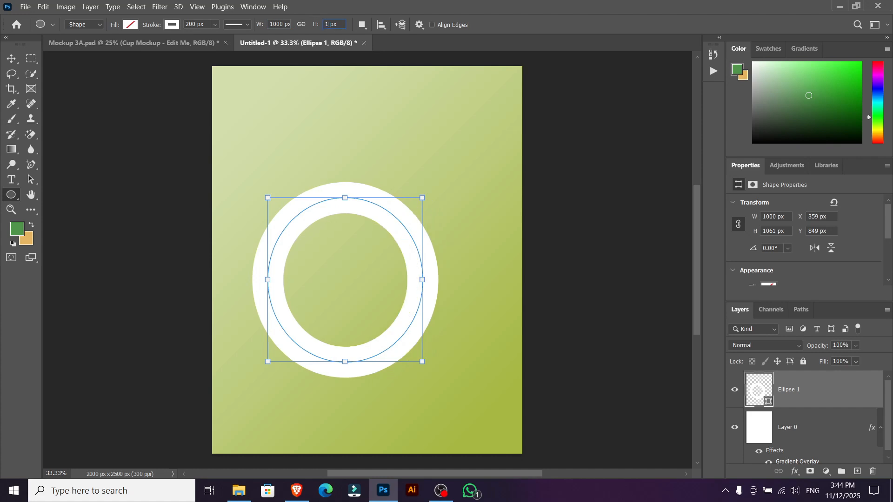
key(Return)
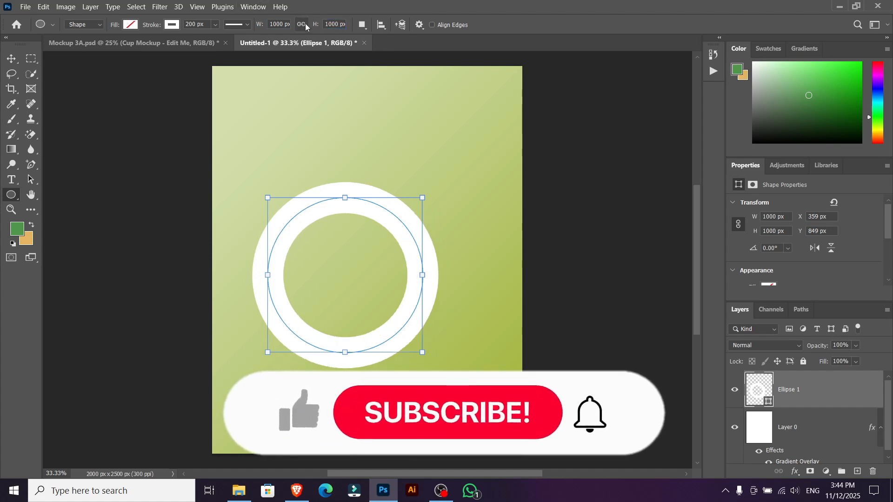
mouse_move(423, 353)
mouse_down()
mouse_move(438, 366)
mouse_move(424, 352)
mouse_up()
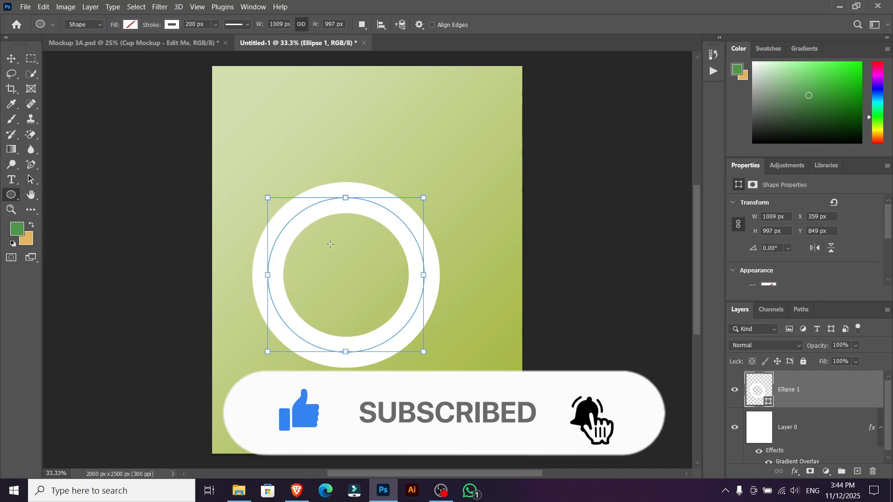
Lock the gradient background layer and move the white ring to the centre of the canvas.
key(v)
drag(339, 284, 363, 275)
key(ctrl+z)
click(803, 361)
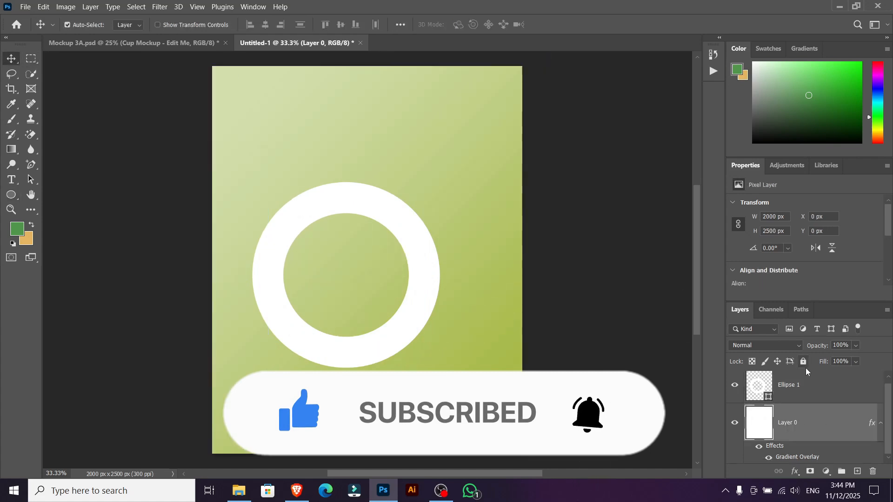
click(746, 396)
drag(437, 305, 454, 291)
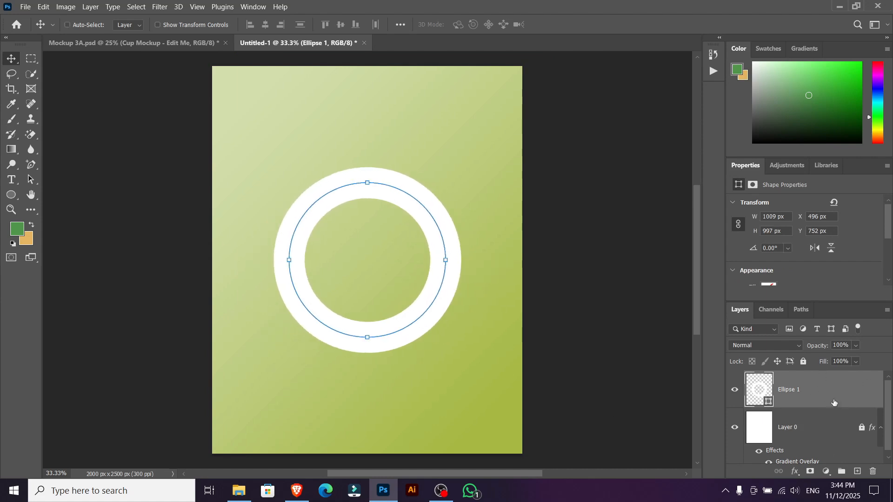
Duplicate the white ring and scale the copy from its centre to about 163%.
key(ctrl+j)
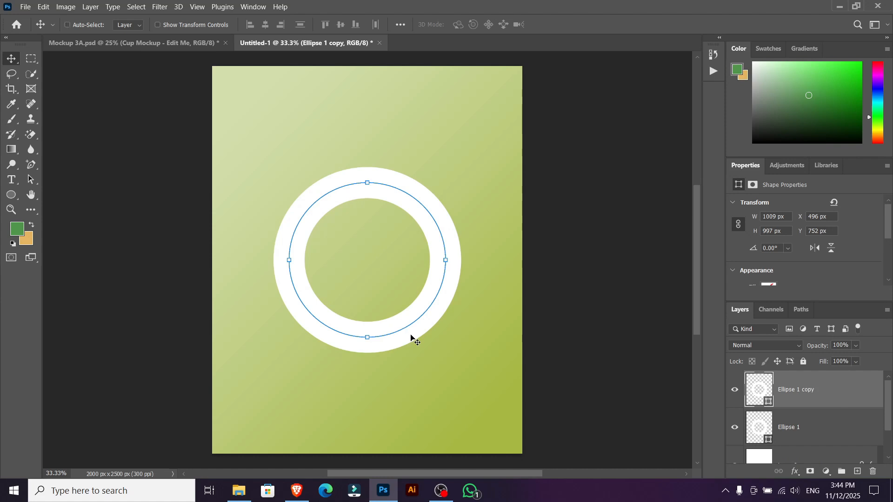
key(ctrl+t)
drag(444, 339, 495, 389)
key(Return)
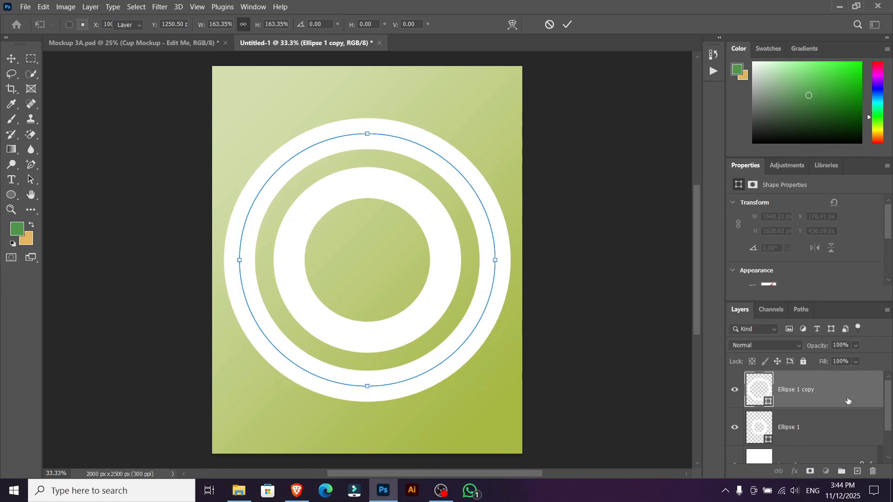
Duplicate the larger ring and scale the new copy to about 144%, so it extends past the canvas sides.
key(ctrl+j)
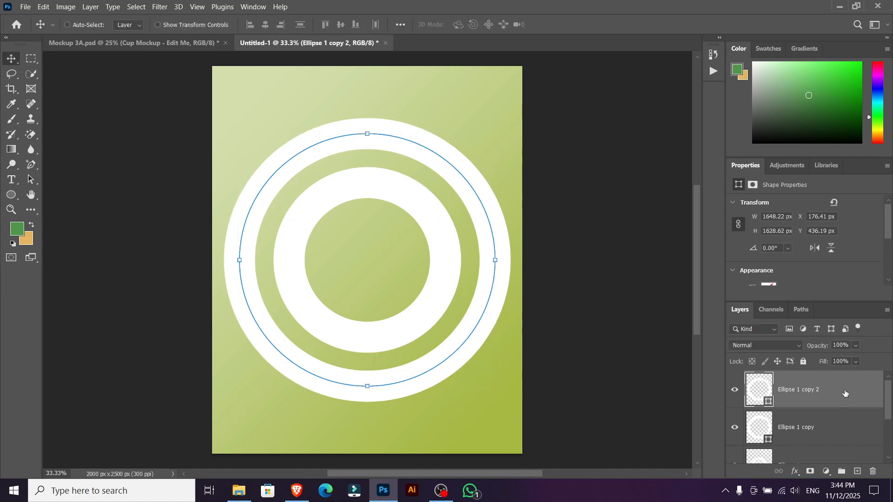
key(ctrl+t)
drag(495, 386, 549, 440)
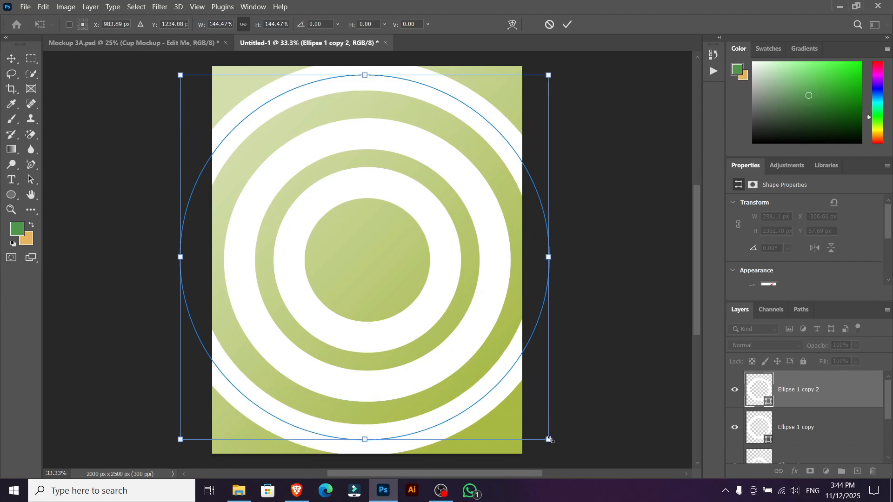
click(571, 23)
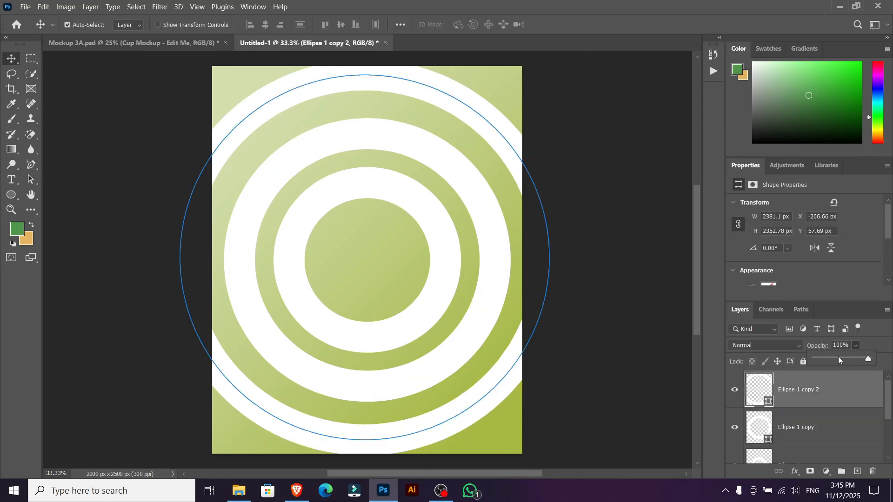
Lower the opacity of each of the three ring layers to 21%.
drag(825, 359, 826, 361)
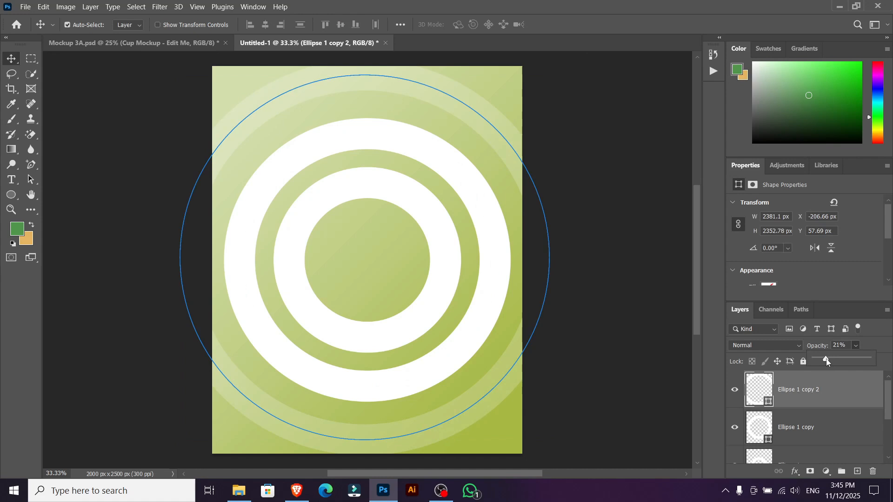
click(841, 430)
click(855, 346)
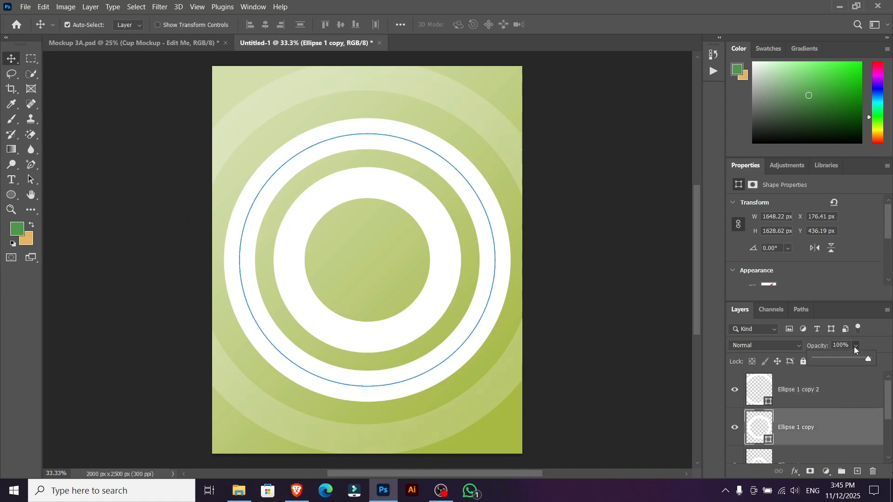
drag(837, 362, 827, 362)
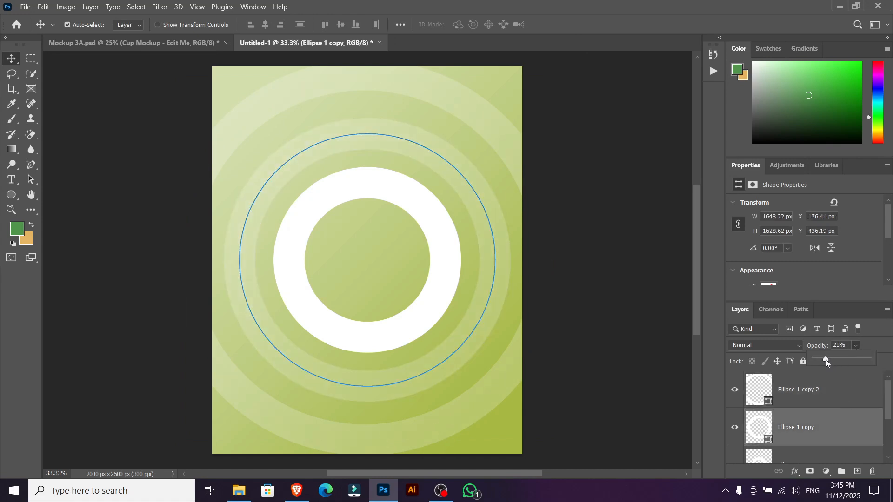
click(841, 463)
click(856, 345)
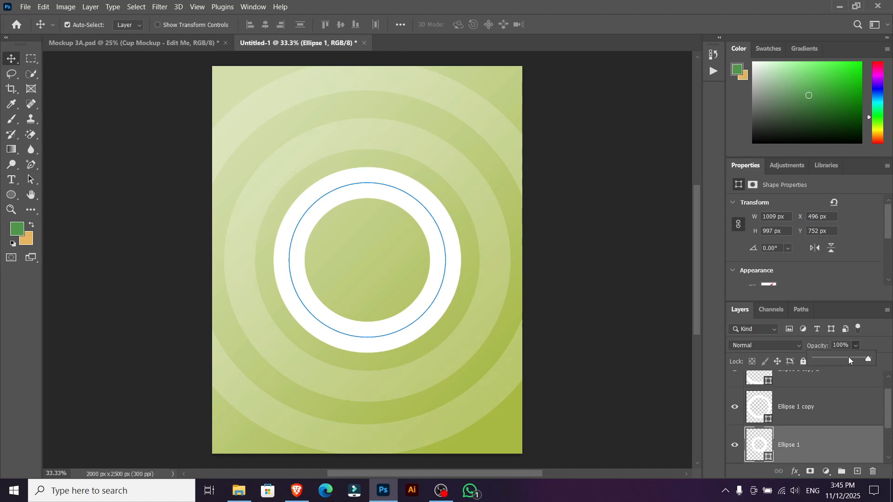
drag(831, 359, 828, 359)
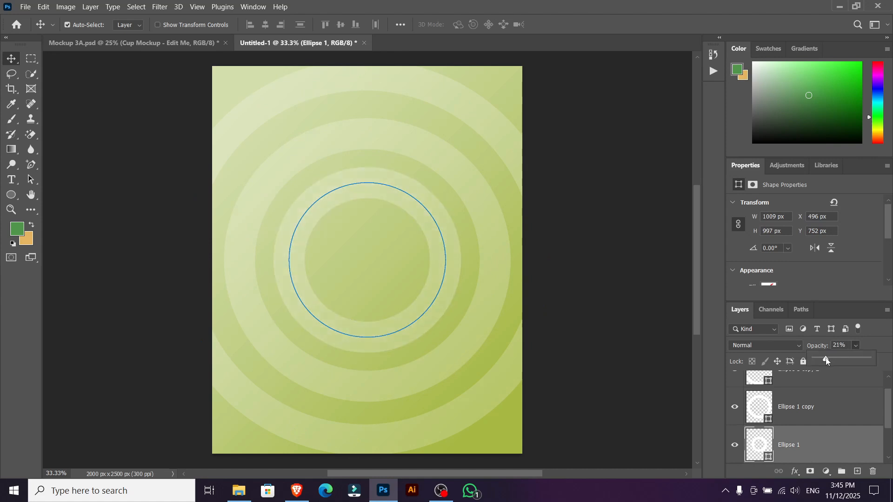
Group the three ring layers together.
click(832, 416)
click(845, 437)
drag(888, 406, 887, 399)
shift+click(842, 391)
click(841, 472)
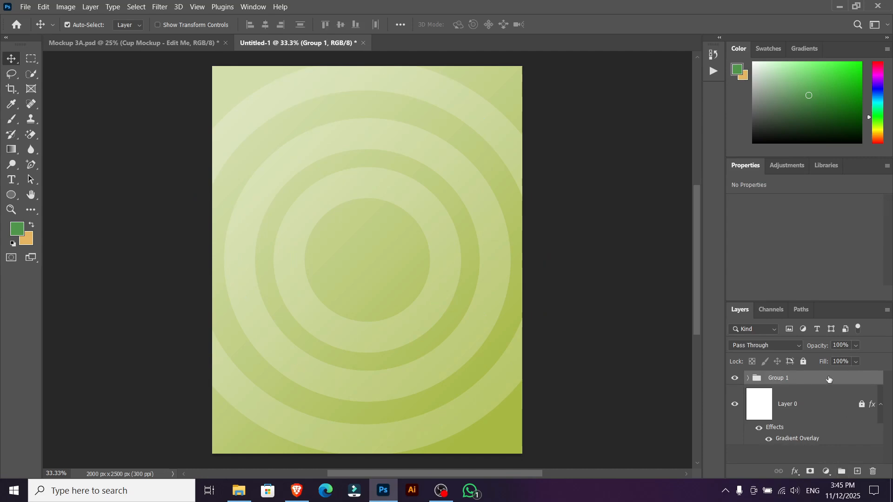
Place the Pistachio Ice-Cream image from the Project Files folder as an embedded object above the ring group.
click(857, 471)
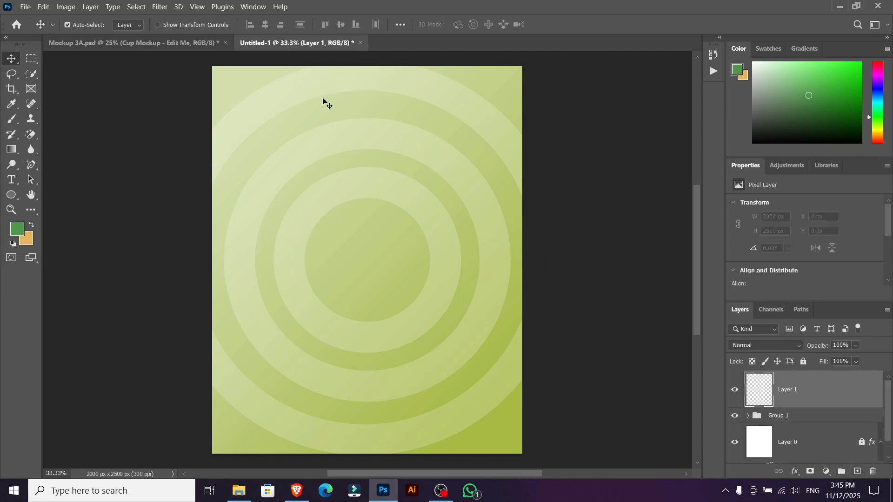
click(25, 7)
click(84, 217)
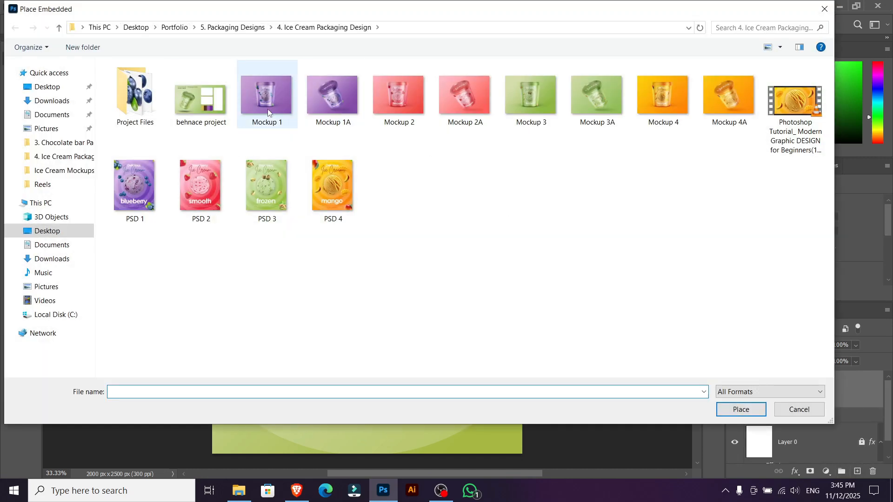
double_click(135, 96)
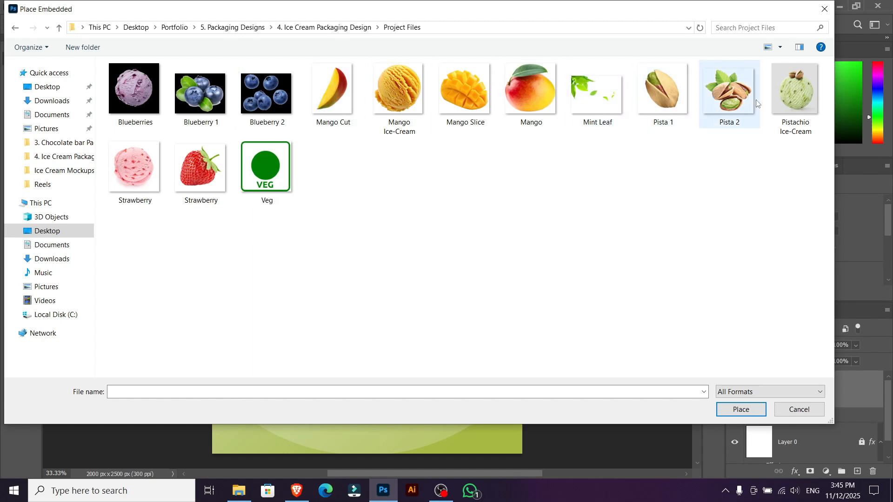
click(796, 91)
click(740, 409)
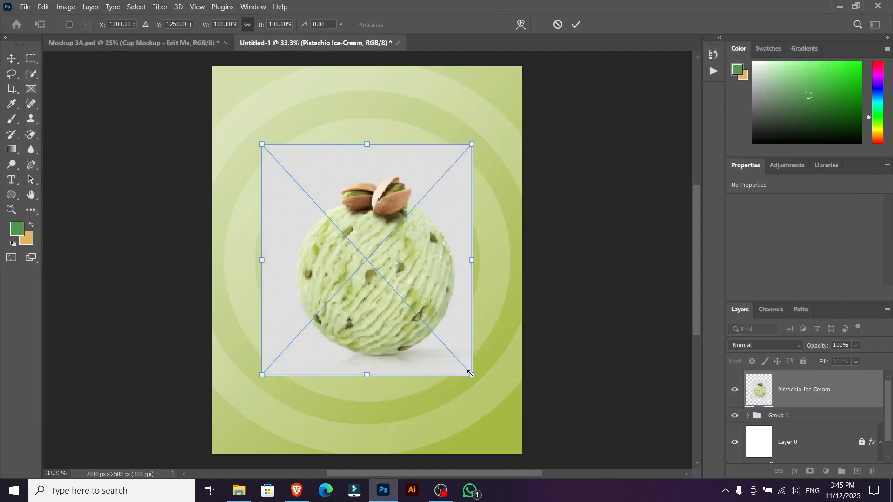
key(Return)
Select the ice cream scoop with its pistachios using Object Selection and copy it to a new layer.
click(31, 73)
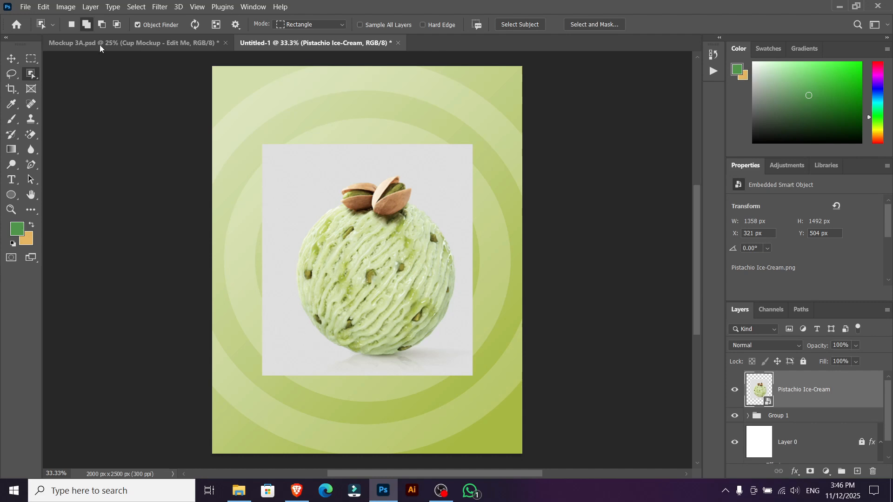
click(415, 251)
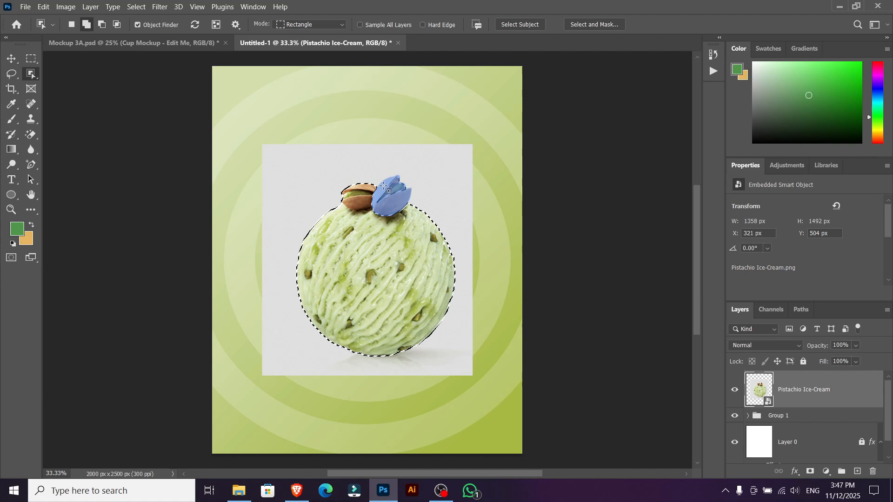
key(ctrl+j)
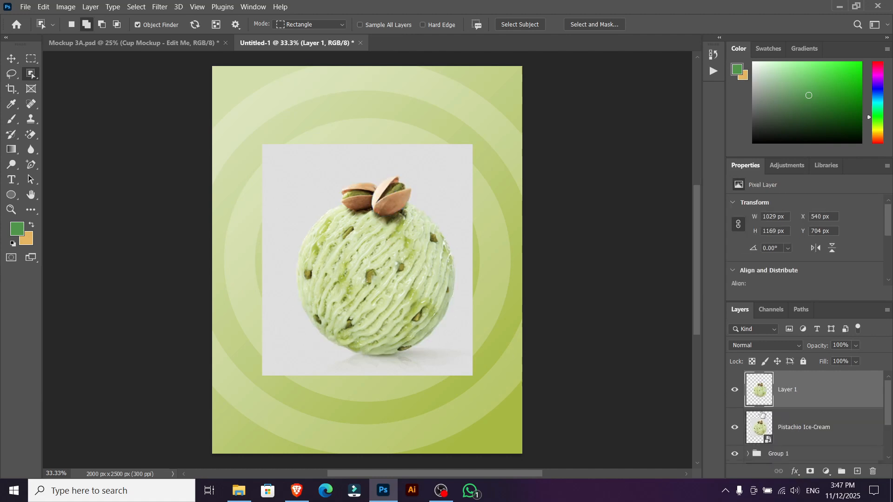
Hide and delete the original Pistachio Ice-Cream layer with the grey backdrop.
click(735, 427)
click(805, 427)
click(872, 471)
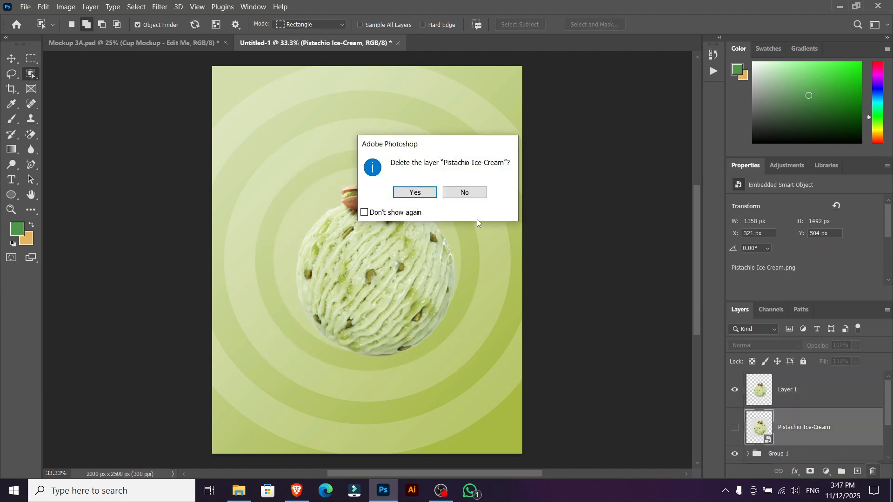
click(414, 195)
Scale the cut-out ice cream scoop down to about 819 by 930 px and centre it within the rings.
key(v)
click(851, 396)
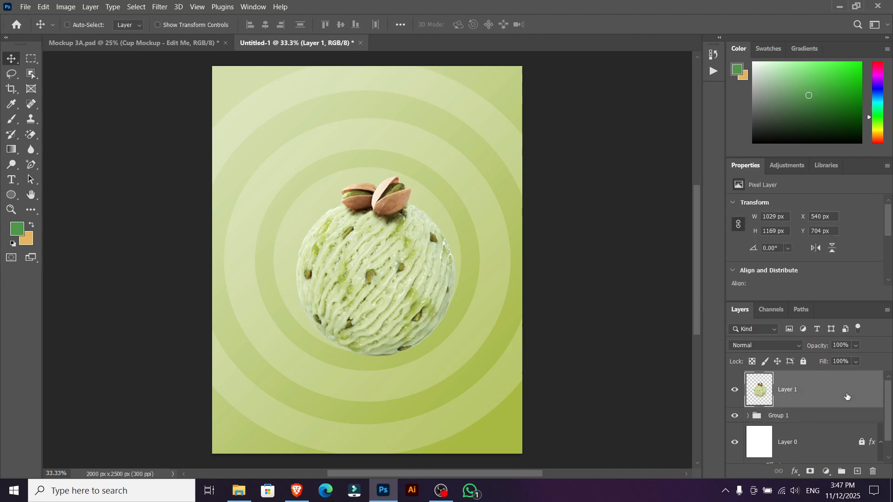
key(ctrl+t)
drag(447, 356, 421, 314)
mouse_move(361, 259)
mouse_down()
mouse_move(368, 264)
mouse_move(366, 220)
mouse_move(371, 266)
mouse_up()
click(576, 24)
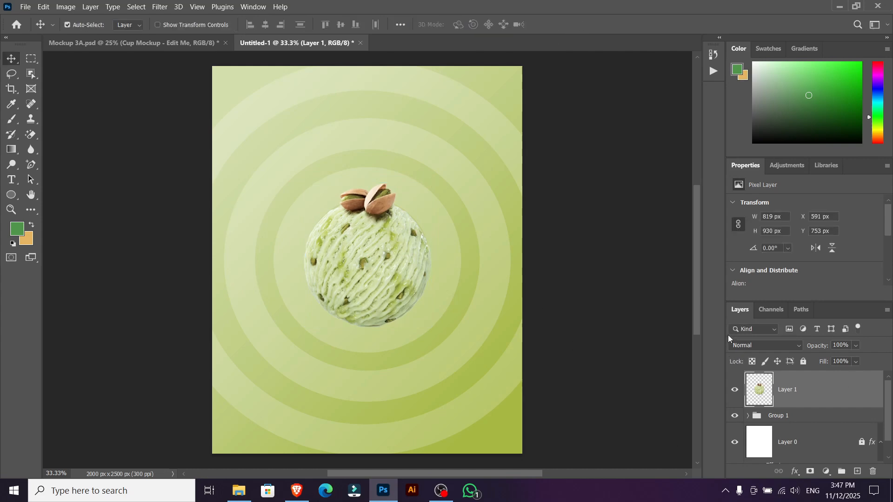
Place the Pista 1 image as an embedded object above and right of the scoop, about 199 by 201 px, rotated -11.5°.
click(857, 471)
click(25, 6)
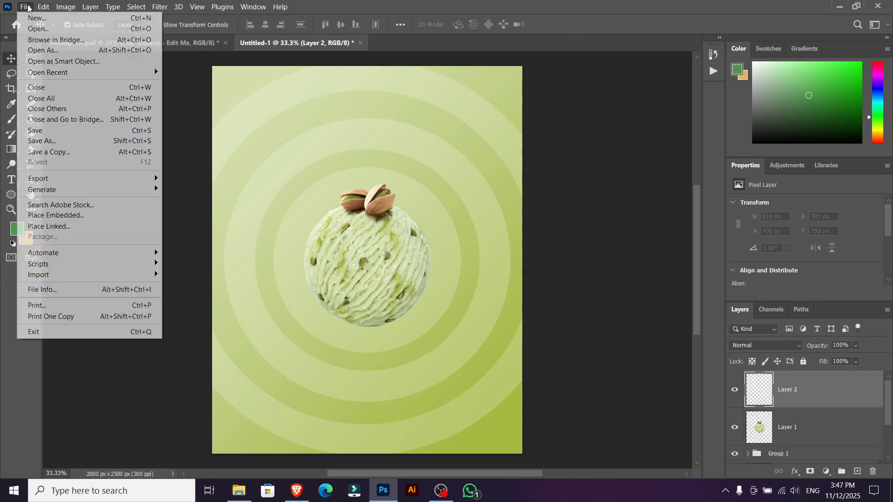
click(65, 215)
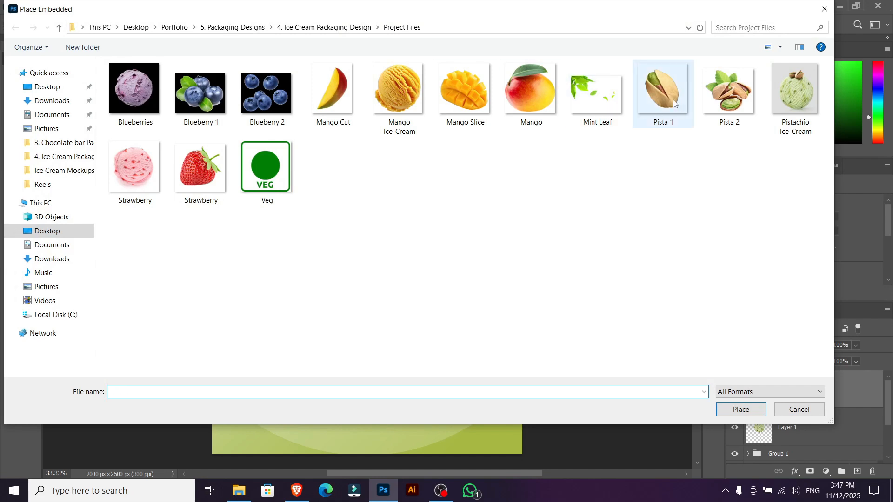
click(675, 103)
click(741, 411)
drag(522, 417, 477, 147)
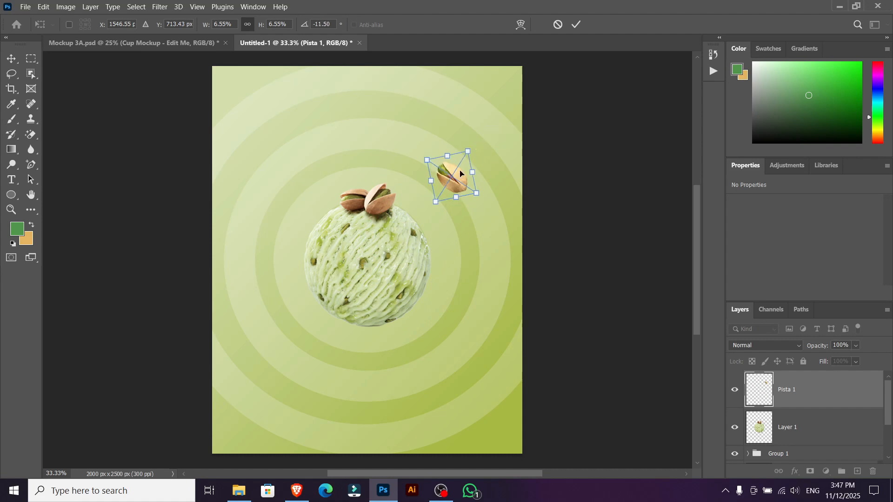
click(576, 24)
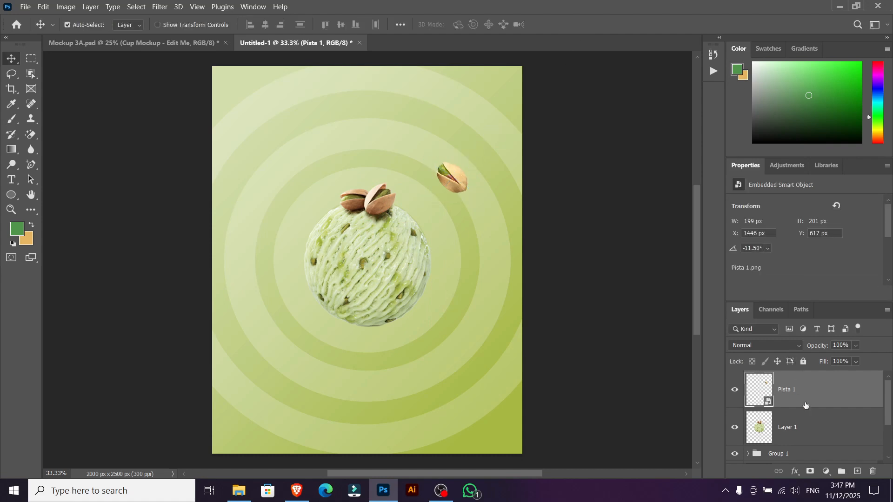
Duplicate the pistachio to the lower right of the scoop and rotate the copy to about 60°.
key(ctrl+j)
drag(454, 174, 464, 334)
key(ctrl+t)
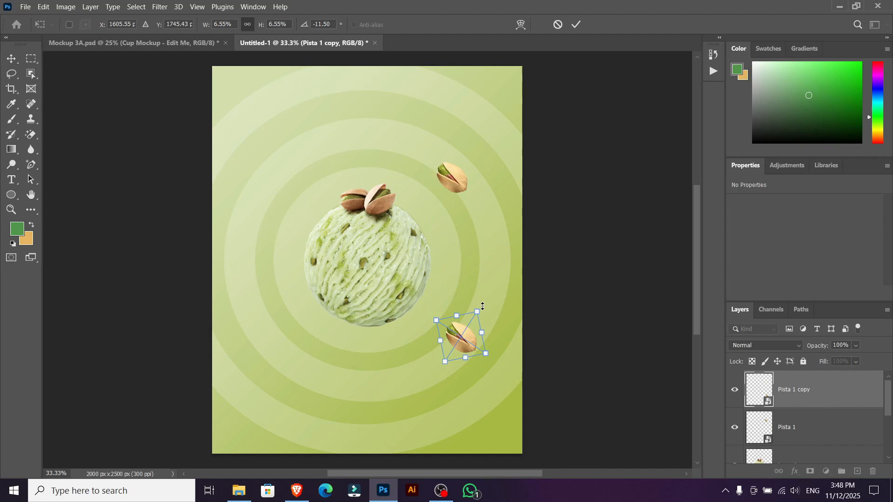
drag(478, 301, 496, 325)
click(577, 25)
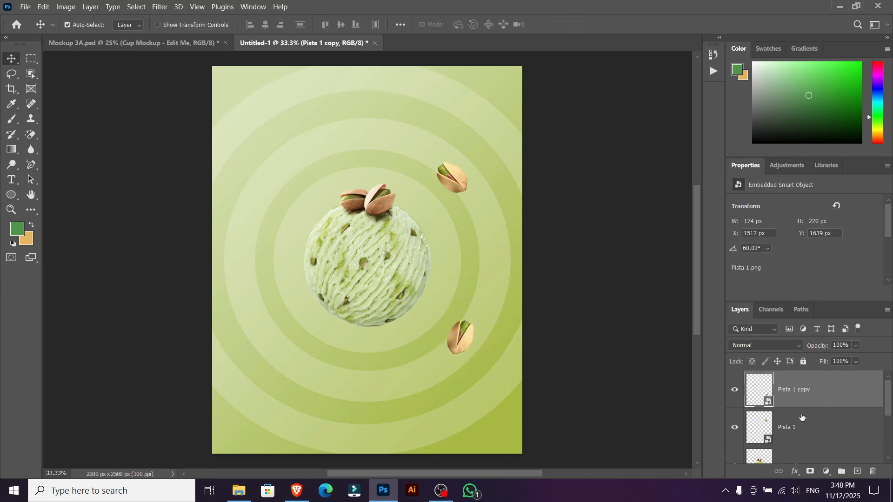
Copy the lower-right pistachio to the lower left of the scoop and rotate the copy to about 159°.
drag(463, 346, 273, 346)
key(ctrl+t)
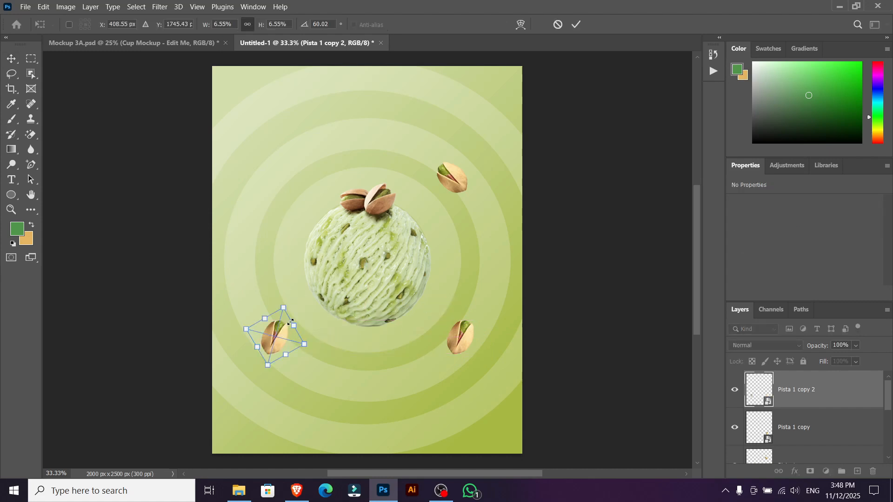
drag(284, 299, 315, 348)
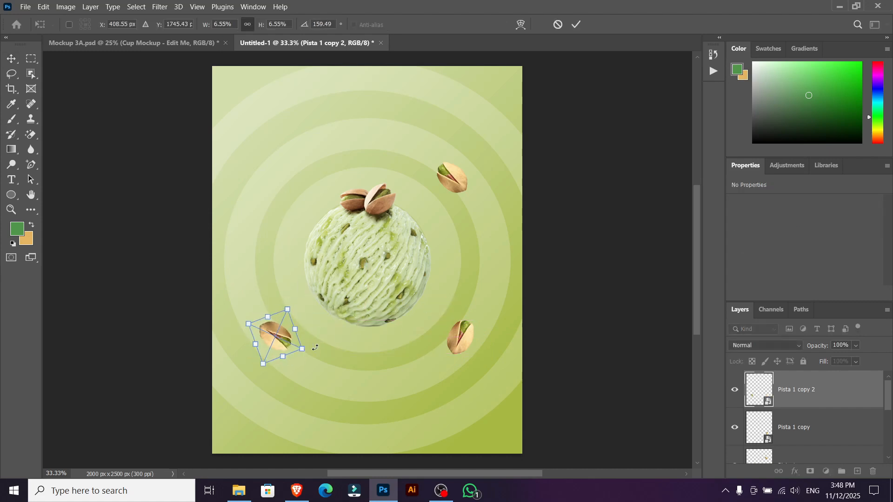
click(866, 434)
mouse_move(888, 398)
mouse_down()
mouse_move(890, 413)
mouse_move(889, 395)
mouse_up()
click(865, 399)
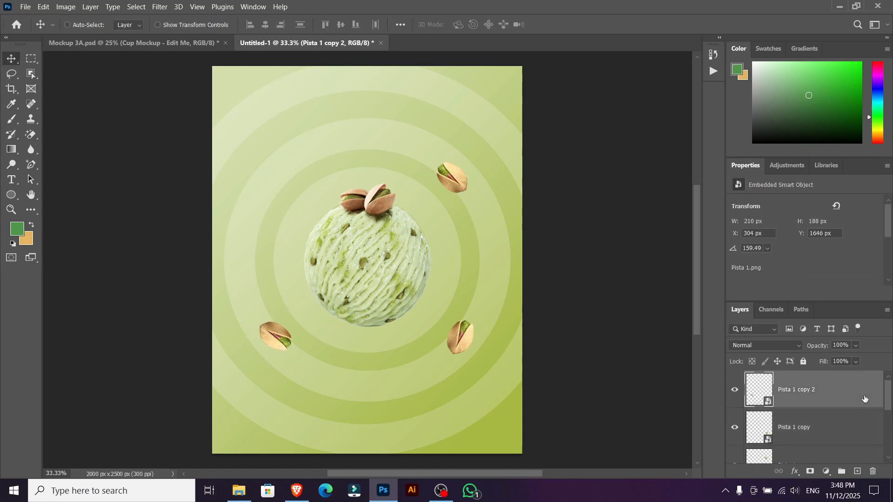
Copy the lower-left pistachio to the upper left of the scoop and rotate the copy to about -111°.
drag(277, 339, 272, 179)
key(ctrl+t)
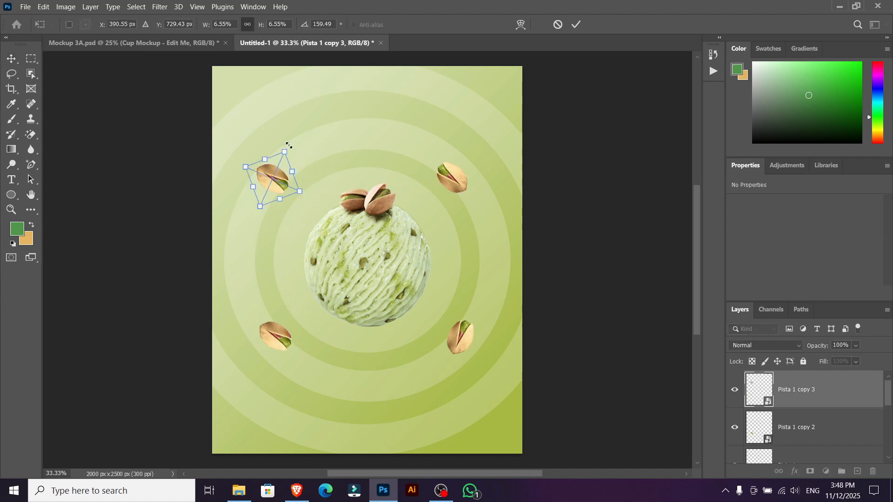
drag(288, 141, 289, 189)
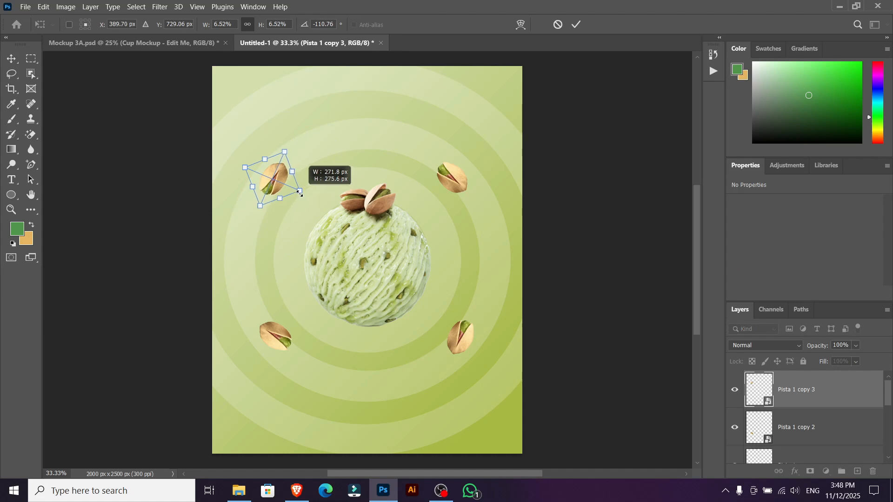
click(577, 24)
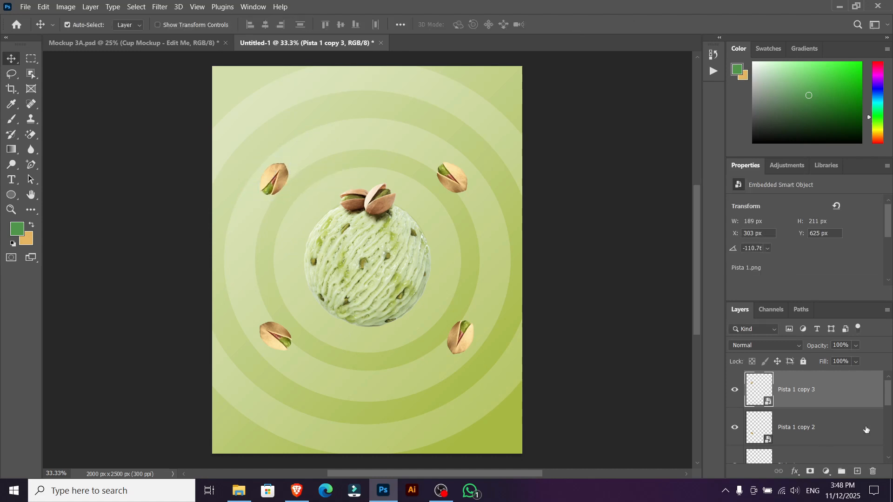
Move each of the four surrounding pistachios slightly inward so they sit evenly around the scoop.
drag(281, 184, 285, 189)
click(780, 435)
drag(279, 339, 283, 337)
click(785, 461)
drag(463, 339, 455, 334)
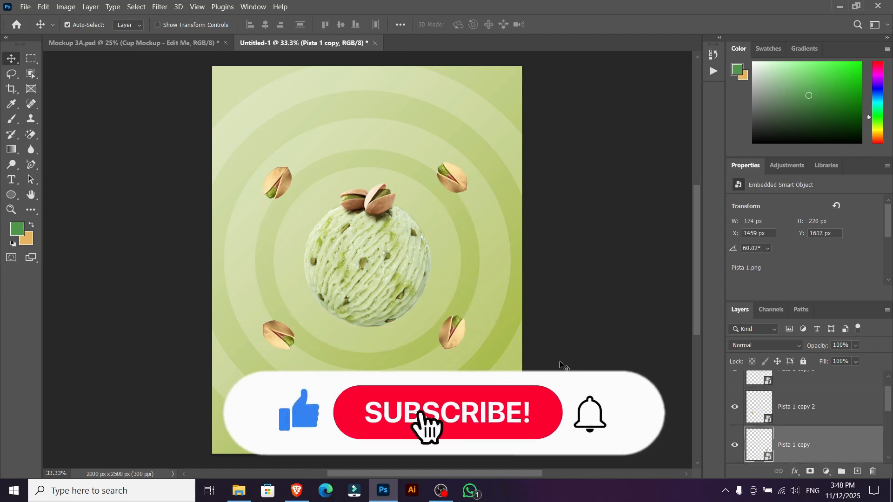
drag(889, 405, 889, 420)
click(786, 431)
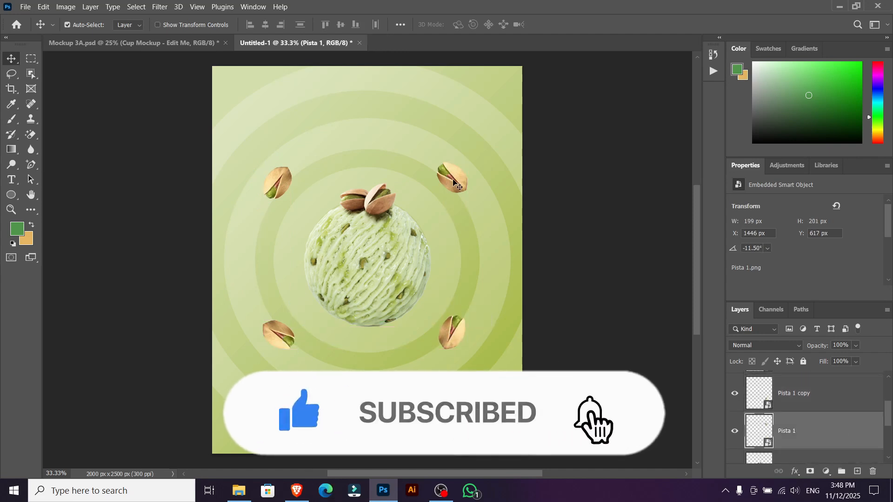
drag(452, 178, 451, 183)
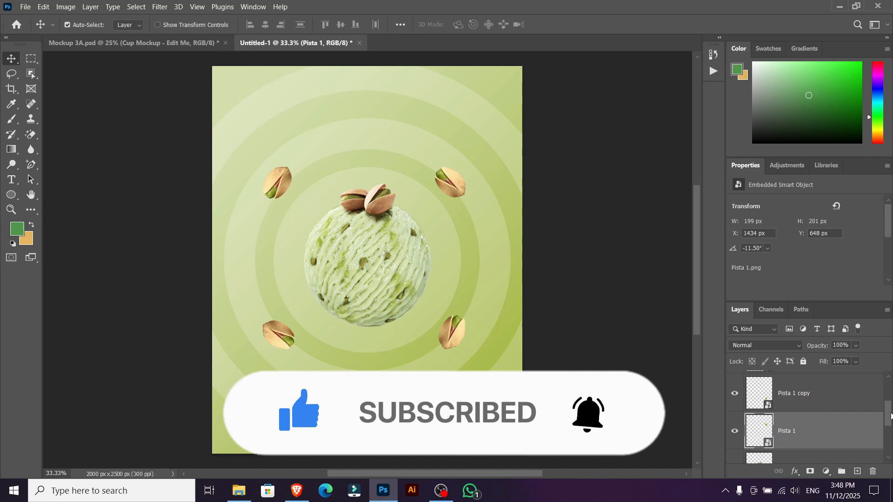
Group the four Pista 1 layers, from the original to copy 3.
mouse_move(889, 414)
mouse_down()
mouse_move(890, 394)
mouse_move(891, 417)
mouse_up()
shift+click(863, 394)
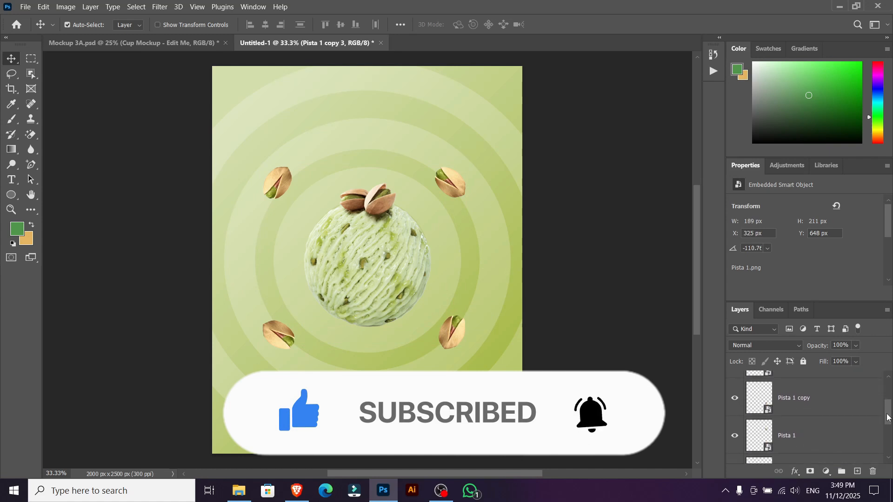
click(841, 471)
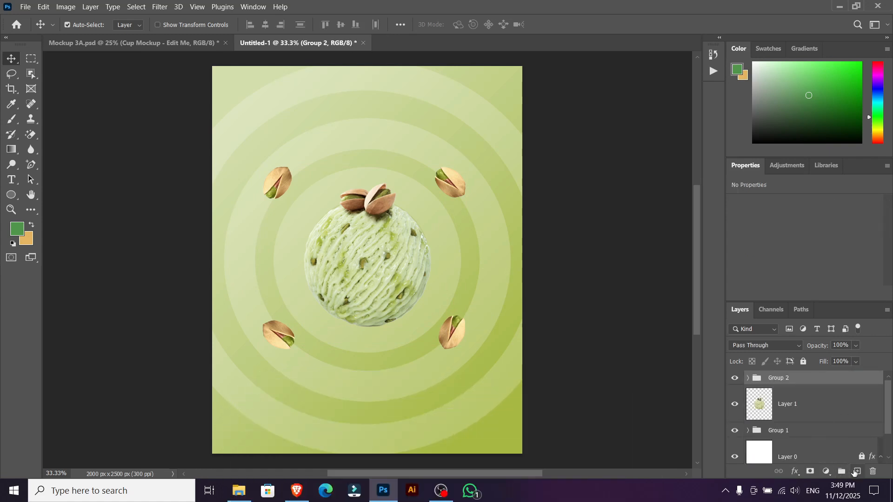
Add the title "Pistachios" above the scoop on a new layer at 30 pt.
click(856, 472)
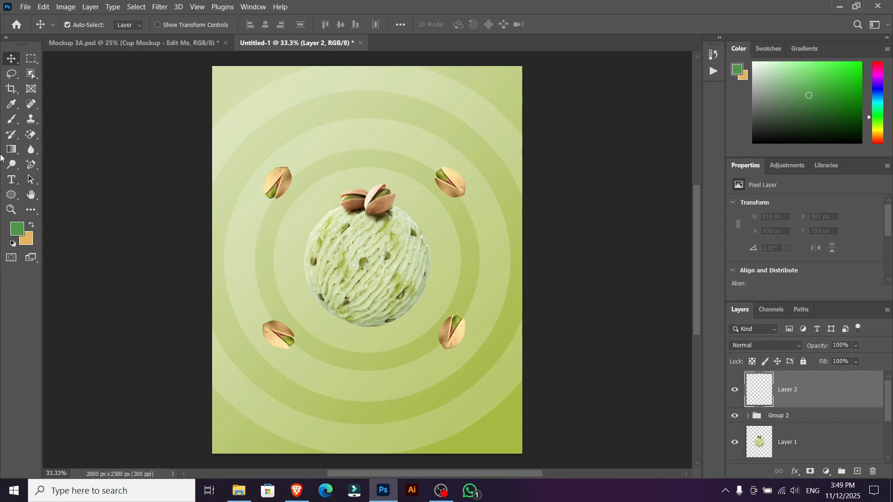
click(11, 180)
click(362, 130)
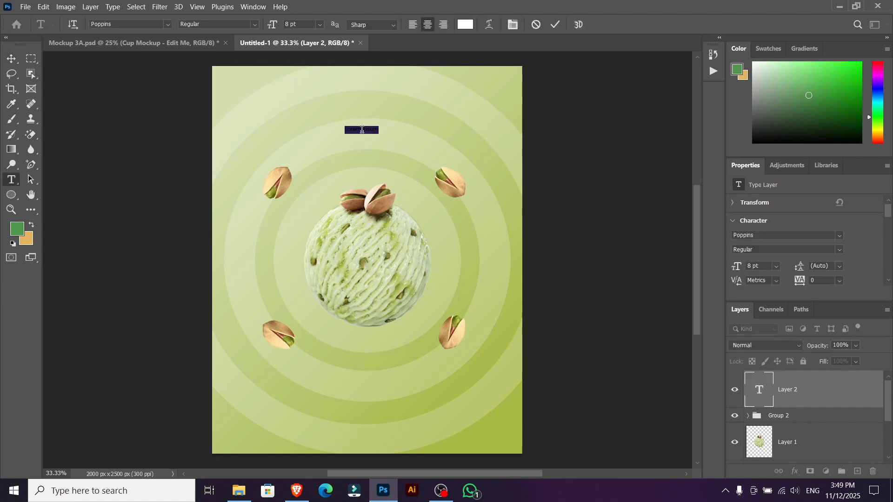
key(BackSpace)
double_click(362, 130)
click(321, 25)
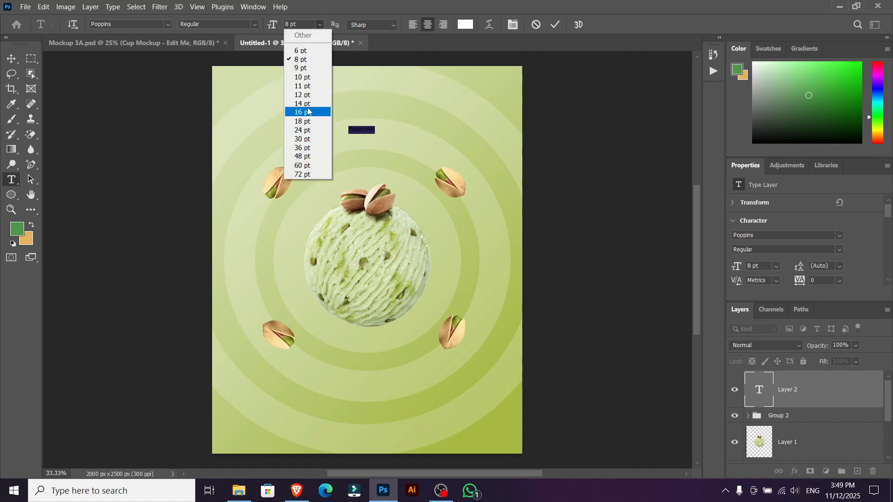
click(302, 112)
click(320, 24)
click(304, 130)
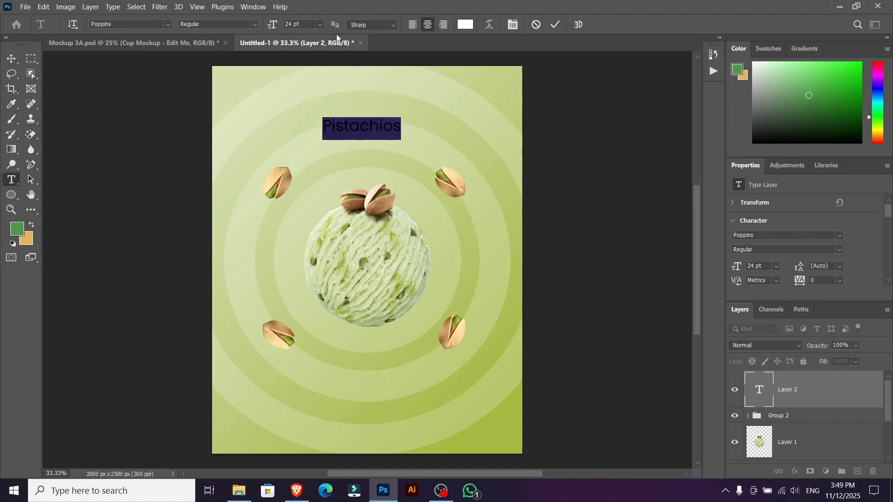
click(320, 24)
click(304, 139)
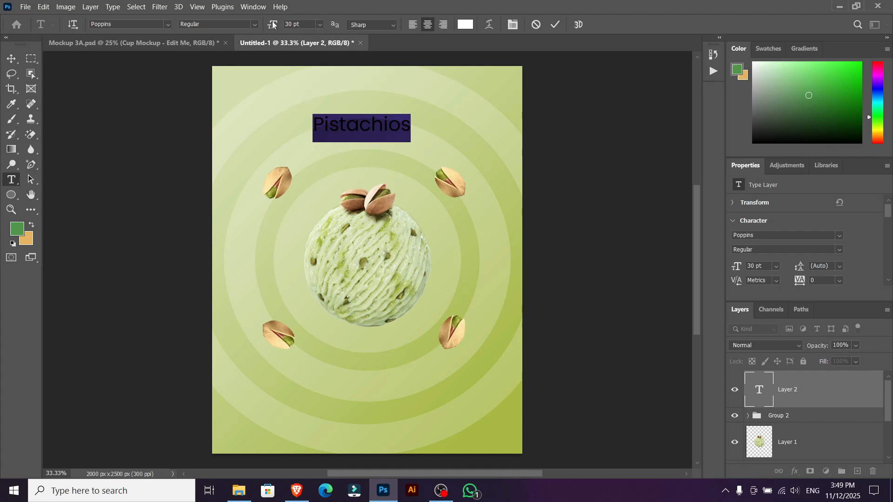
Set the Pistachios title in Arkta Bold with white (ffffff) as its colour.
click(254, 24)
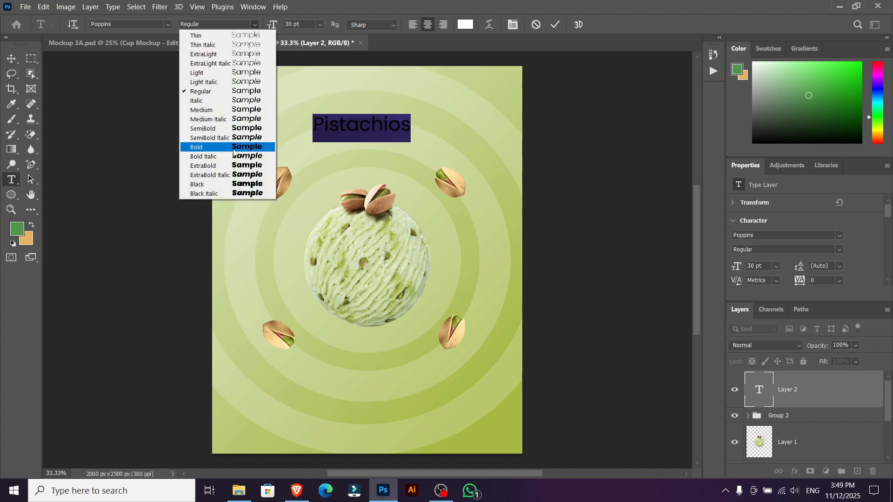
click(234, 148)
click(465, 26)
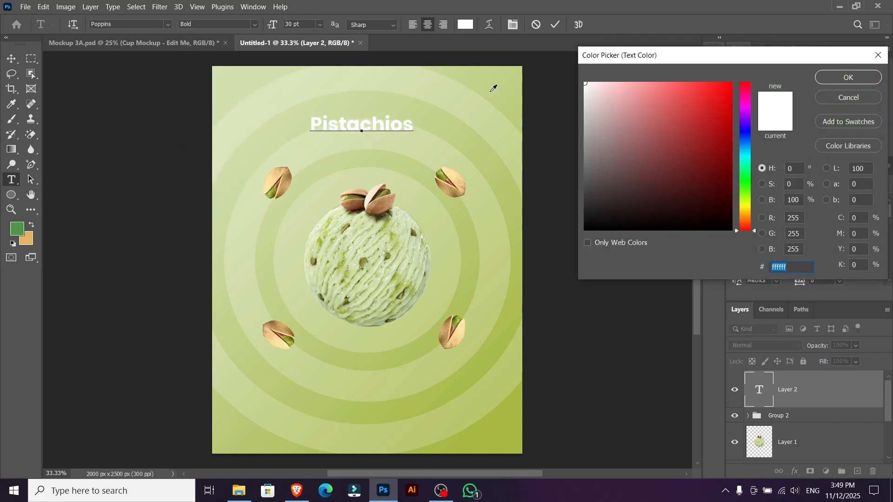
click(826, 78)
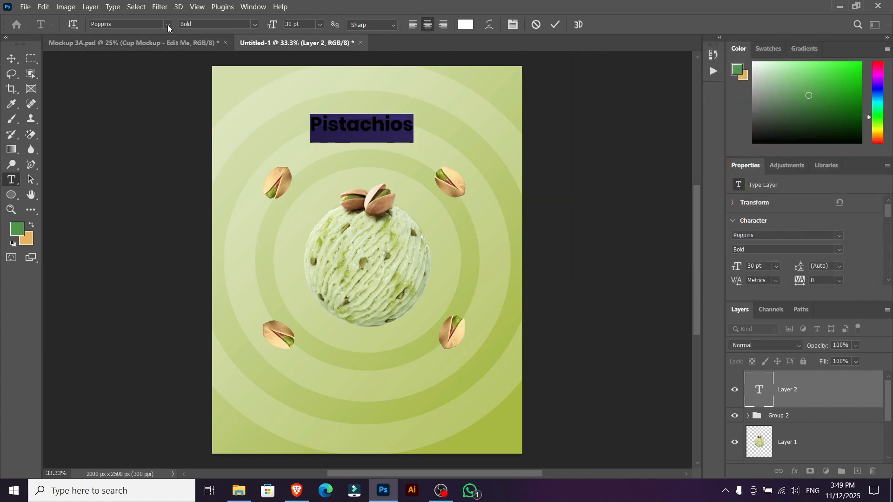
click(168, 24)
click(209, 225)
click(168, 25)
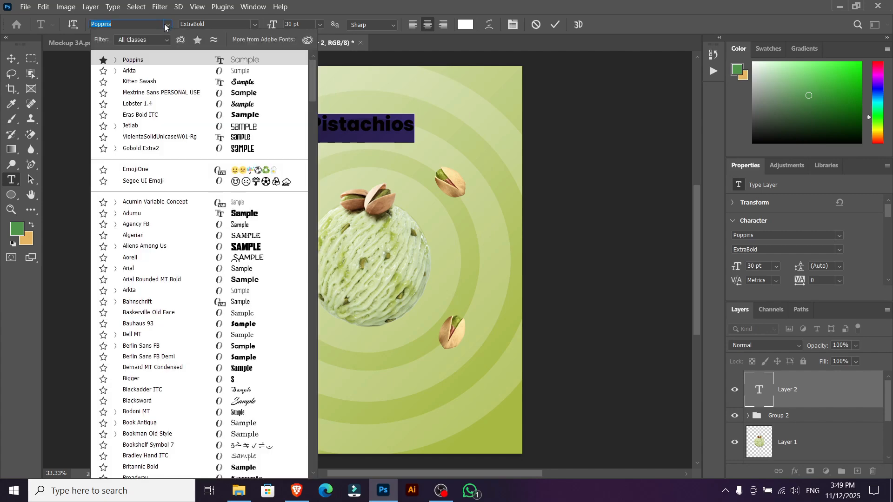
click(115, 71)
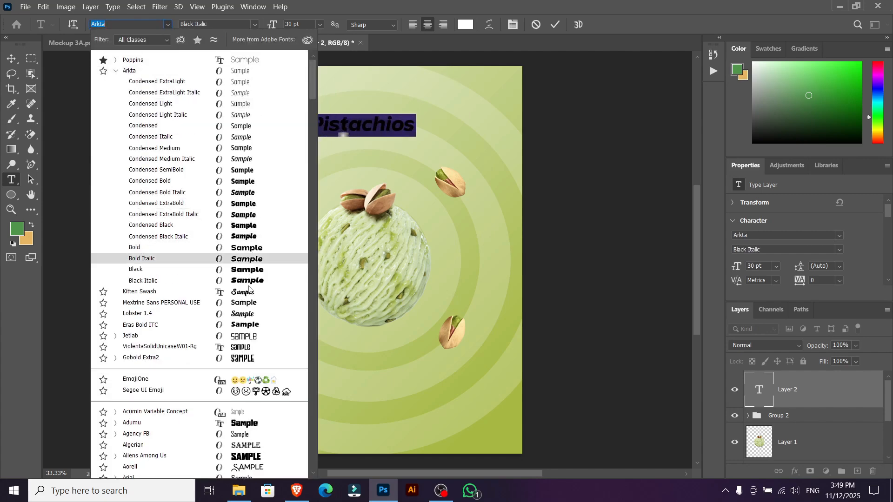
click(247, 251)
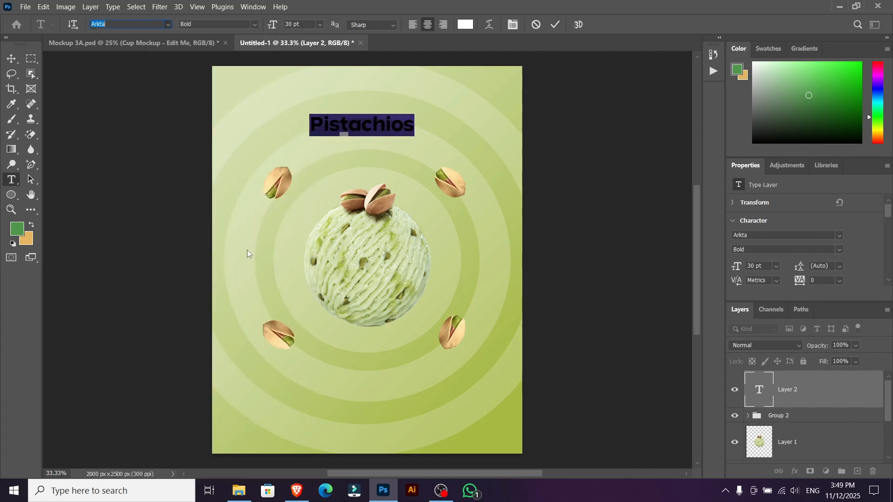
click(553, 26)
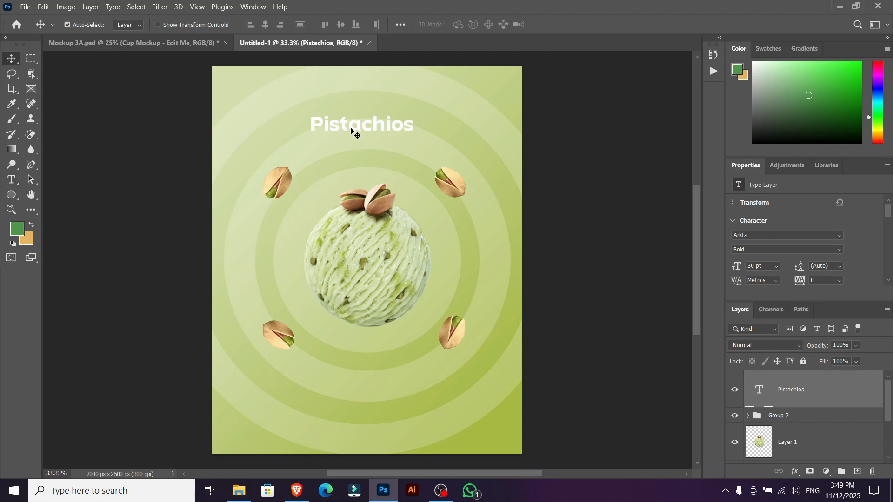
Move the Pistachios title up a little and set its size to 36 pt.
drag(352, 131, 360, 113)
click(319, 24)
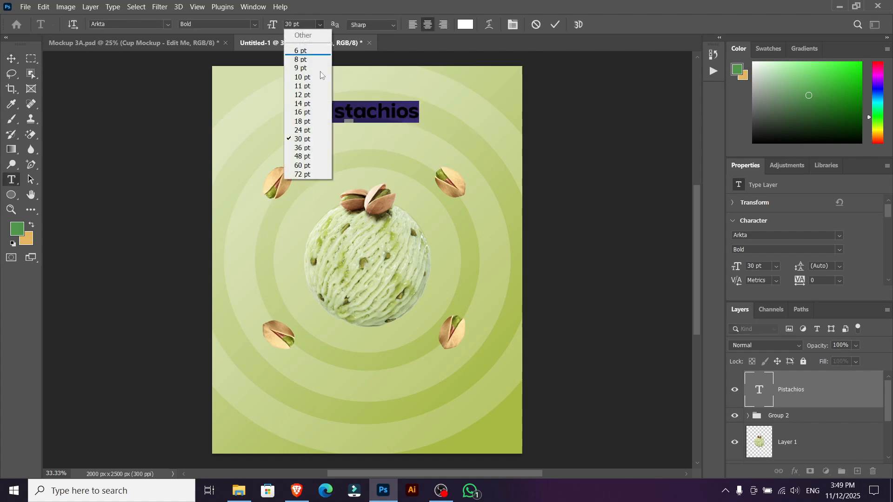
click(307, 147)
click(555, 24)
Centre the Pistachios title horizontally on the canvas, with alignment set relative to the canvas.
key(v)
drag(385, 115, 393, 112)
click(399, 25)
click(434, 130)
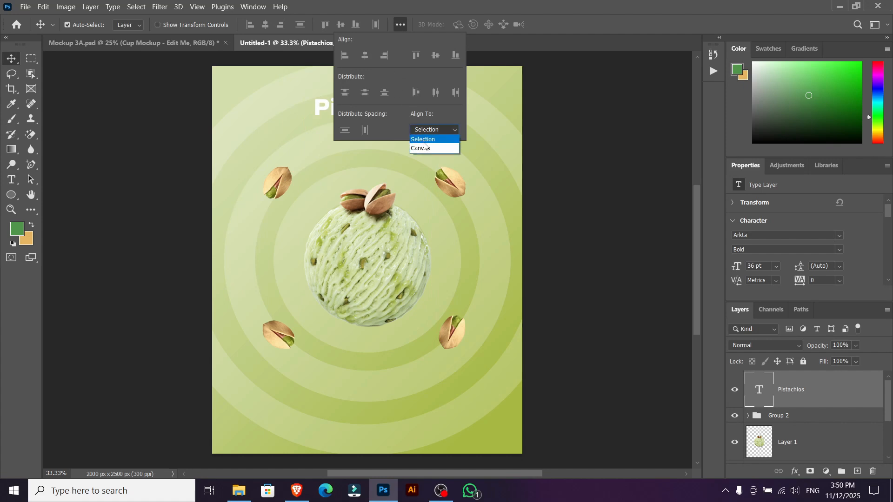
click(426, 145)
click(401, 23)
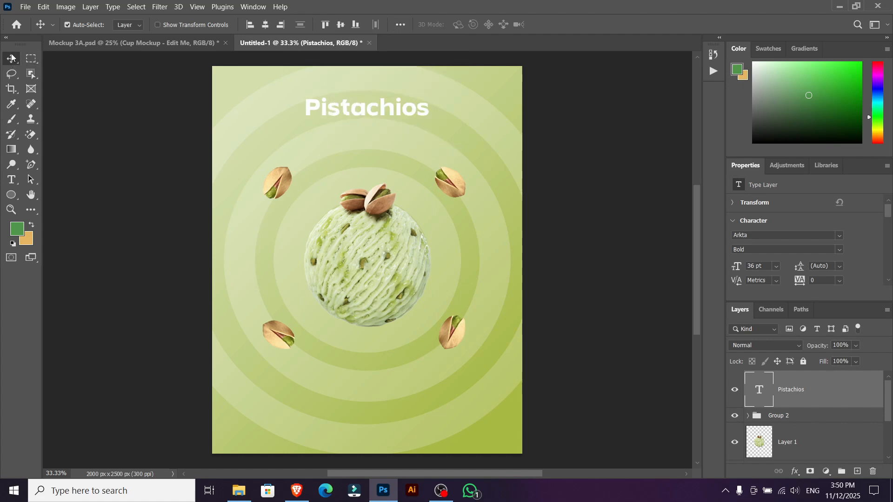
Add the text "Ice Cream" on a new layer below the Pistachios title.
click(858, 471)
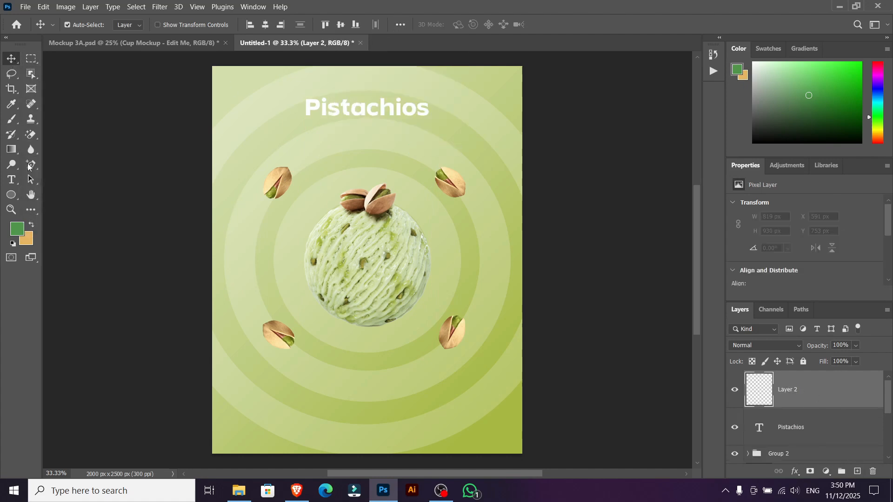
key(t)
click(259, 155)
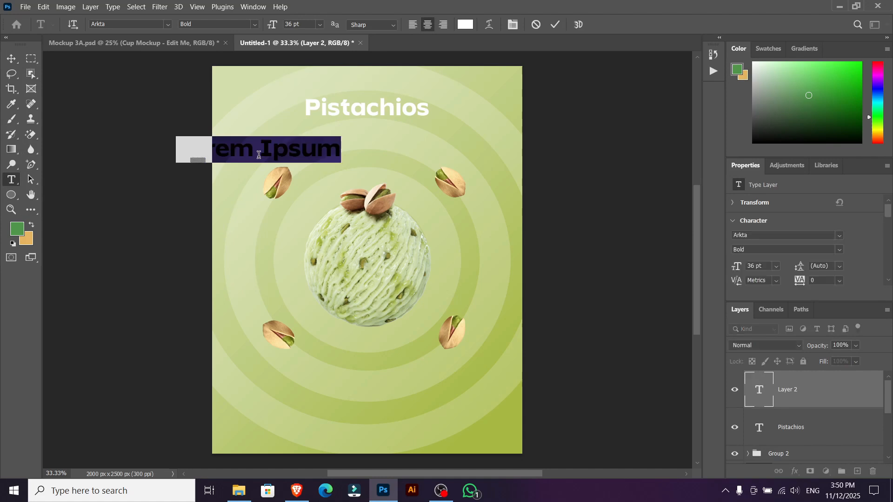
key(BackSpace)
text(Ice Cream)
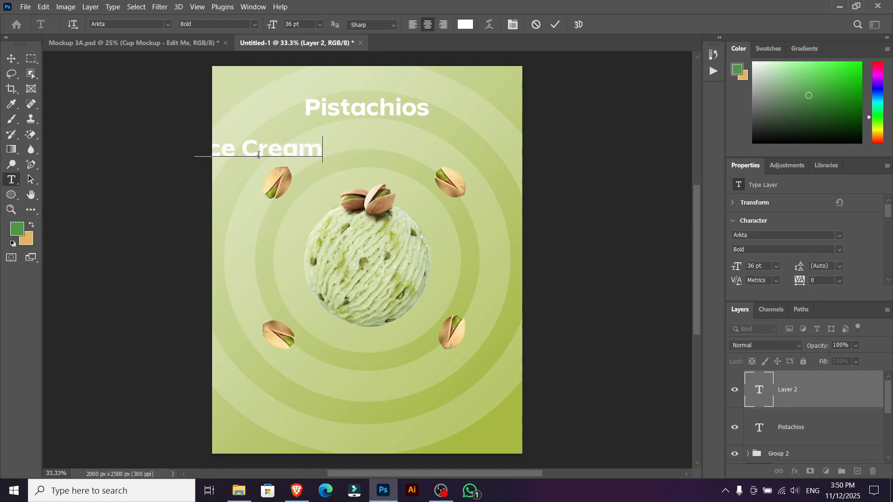
key(ctrl+a)
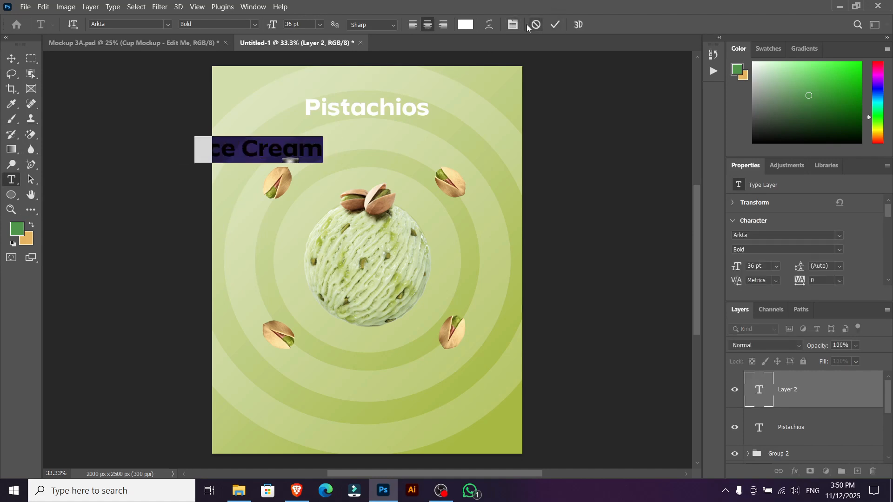
click(214, 42)
click(276, 42)
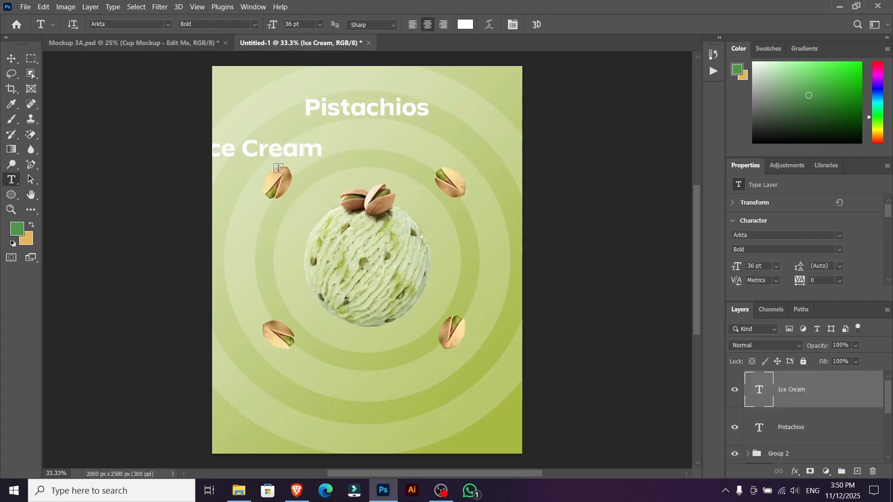
Set the Ice Cream text's colour to dark olive green (576b00).
drag(322, 149, 195, 149)
click(465, 24)
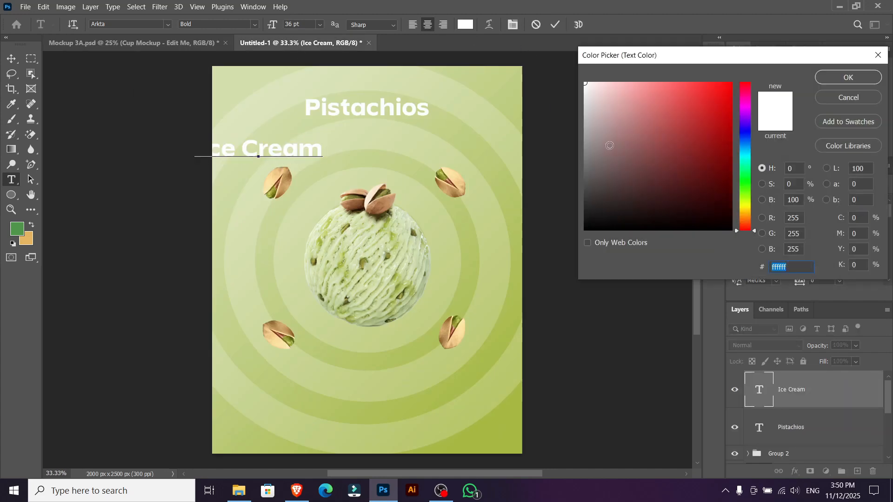
click(418, 171)
mouse_move(639, 110)
mouse_down()
mouse_move(734, 158)
mouse_move(734, 169)
mouse_up()
click(831, 79)
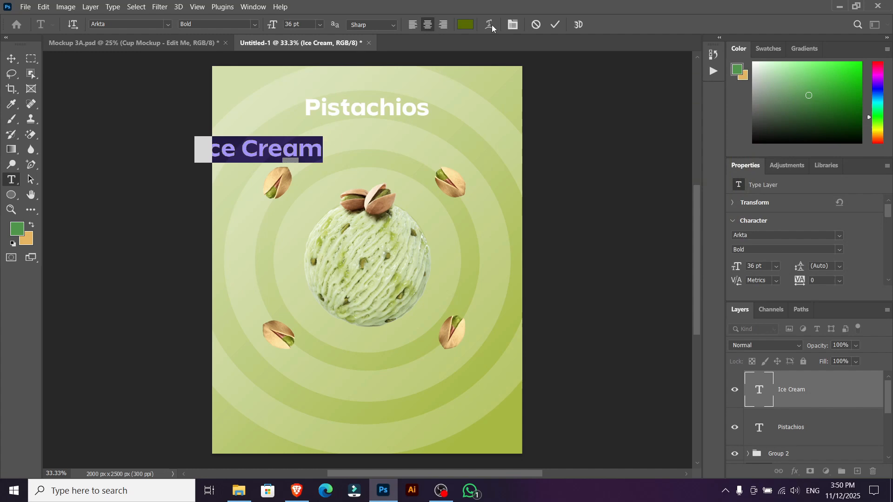
click(556, 25)
Centre the Ice Cream text horizontally on the canvas and move it up slightly, closer to the Pistachios title.
click(14, 64)
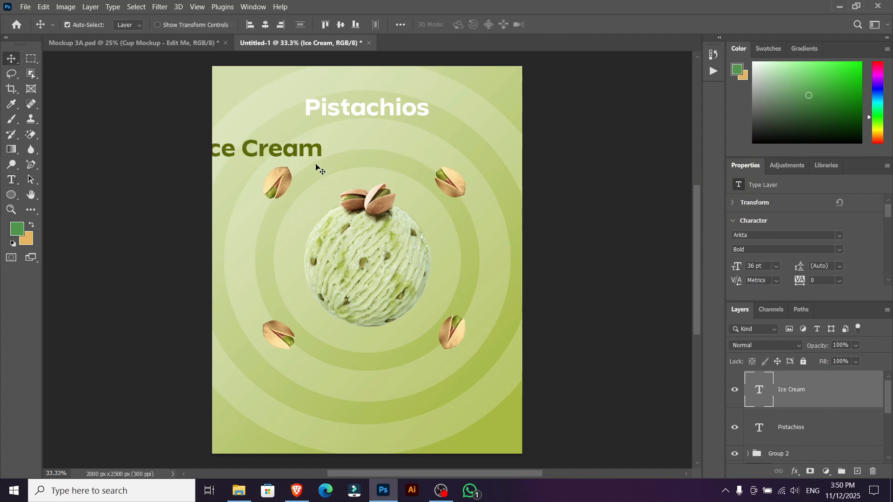
click(265, 24)
drag(368, 150, 367, 144)
Browse the installed fonts for a script style and set the Ice Cream text in HolidayFree.
double_click(367, 139)
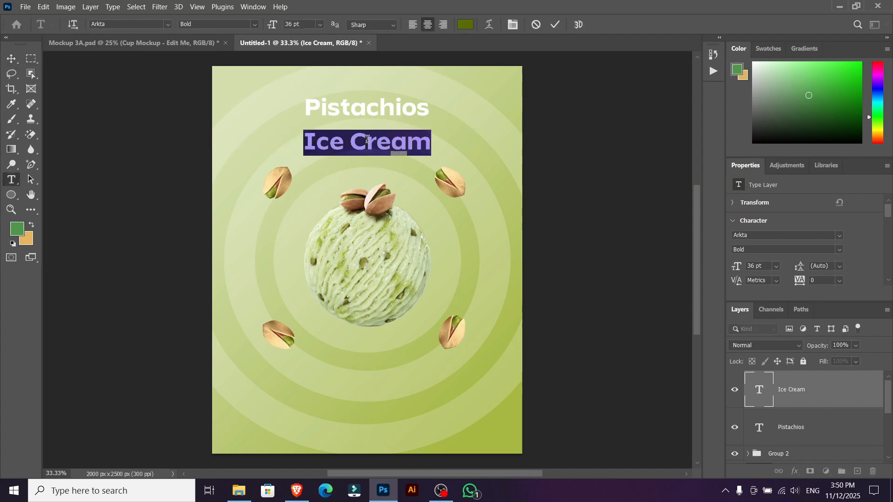
click(167, 24)
key(Down)
key(Down)
key(Down)
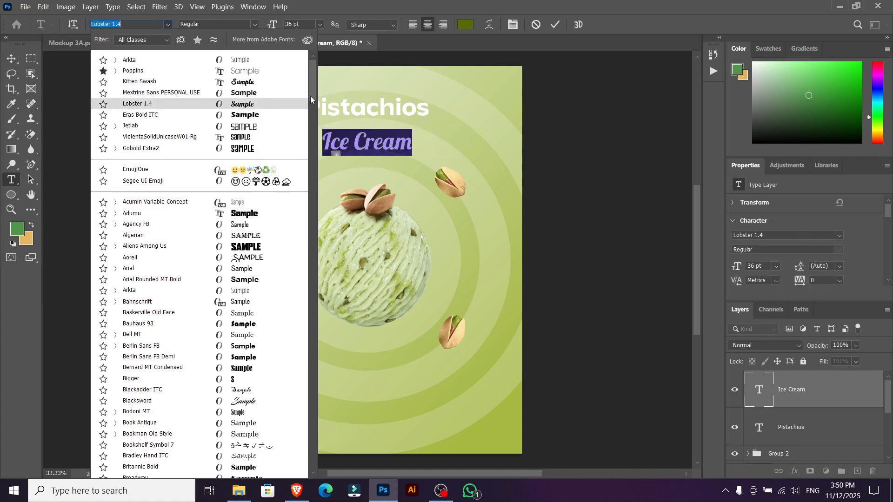
drag(311, 95, 311, 113)
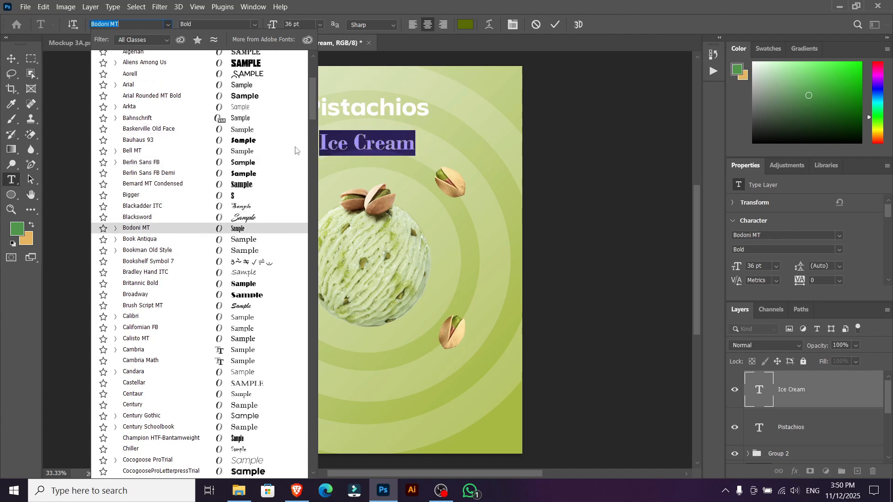
drag(314, 111, 314, 133)
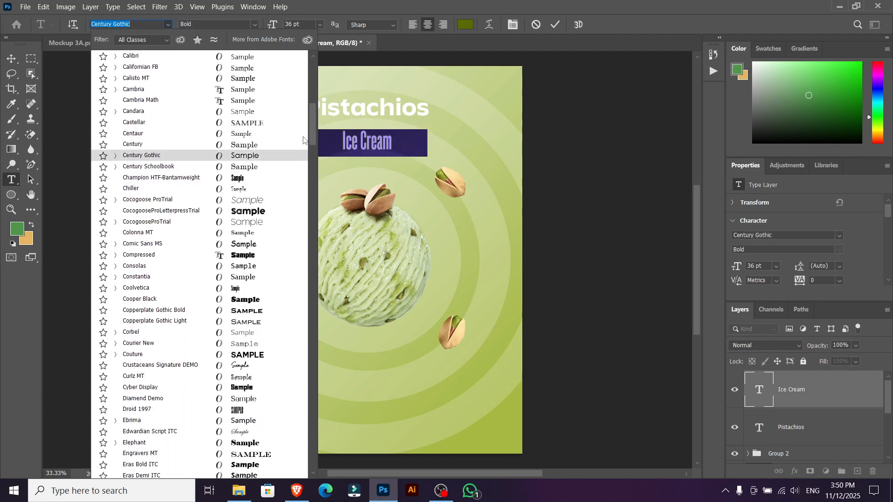
scroll(311, 138, down, 3)
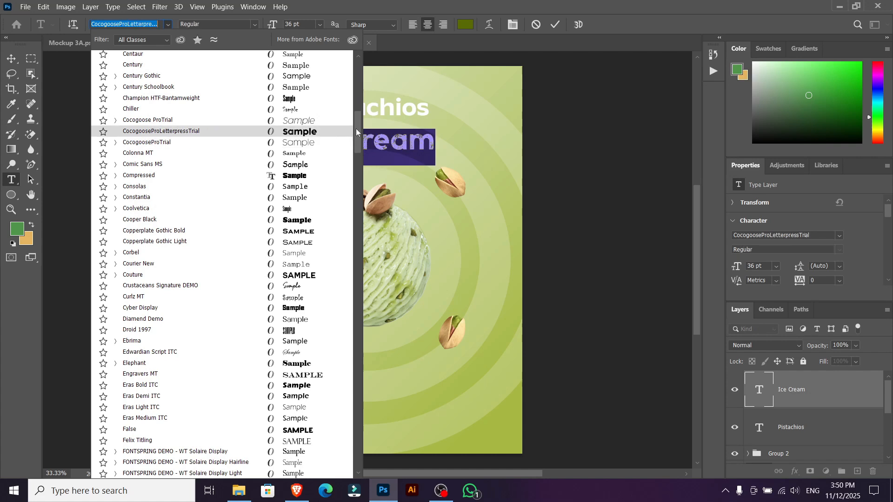
drag(356, 128, 357, 141)
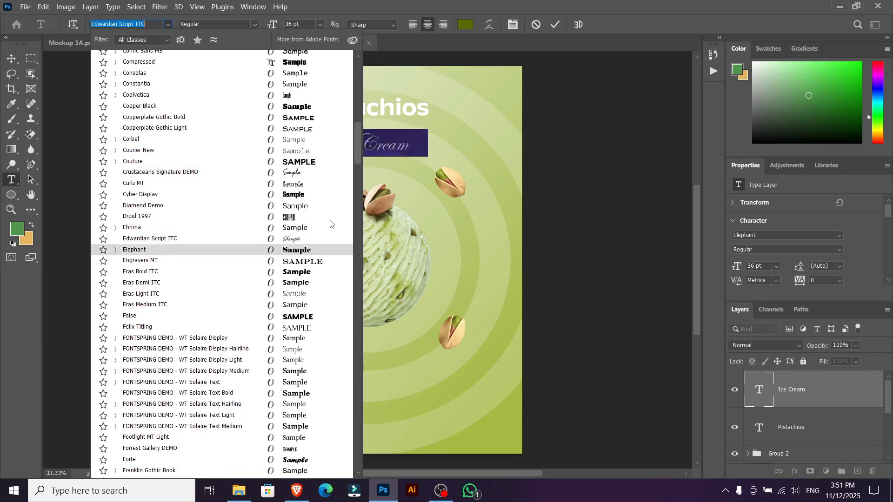
drag(356, 141, 359, 211)
click(303, 251)
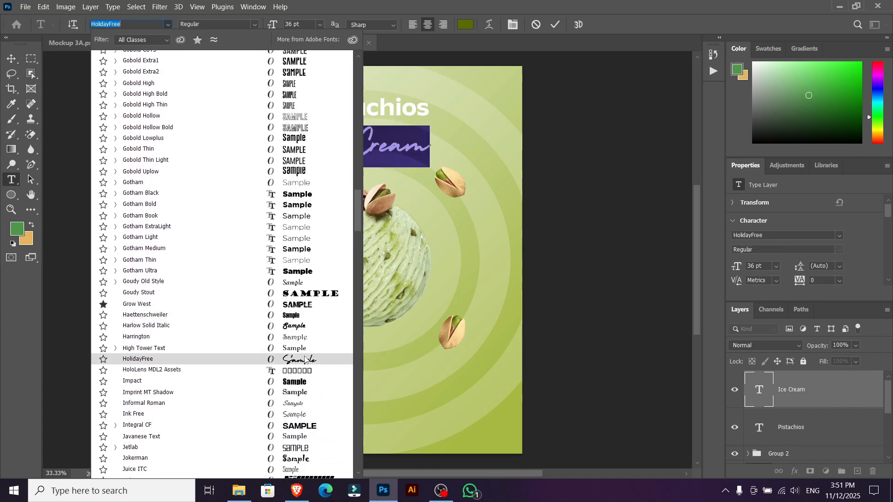
drag(356, 219, 358, 241)
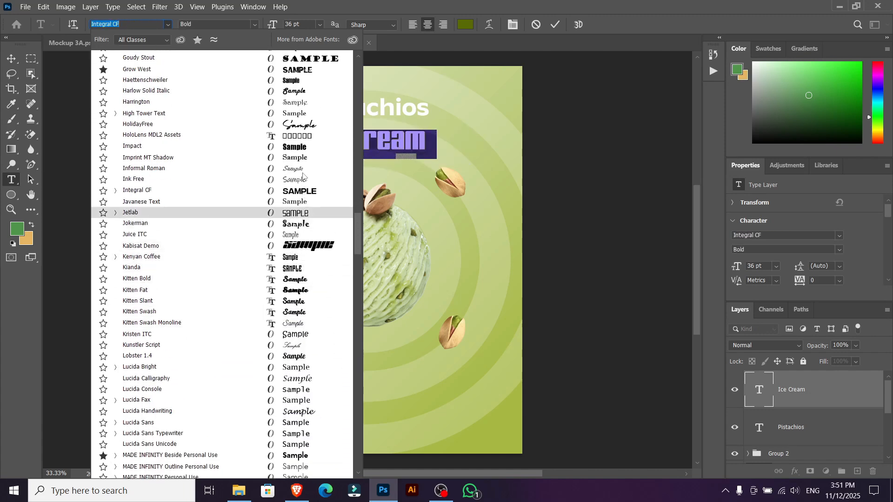
click(302, 125)
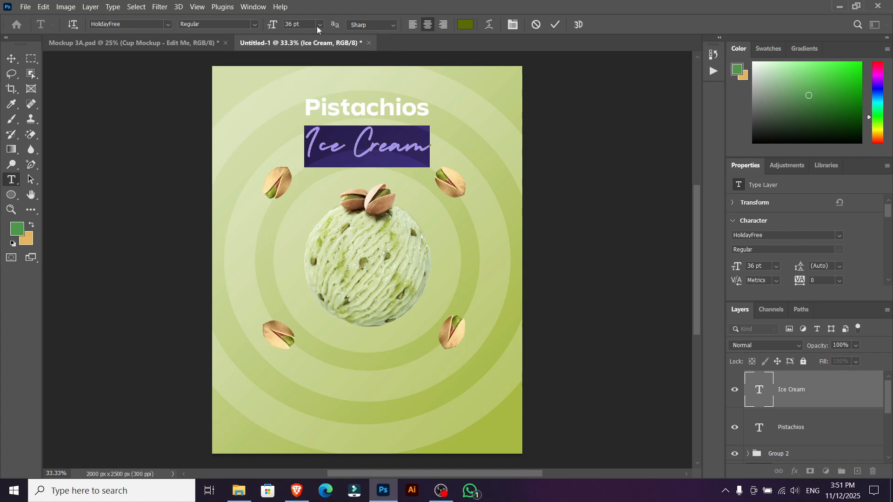
Set the Ice Cream text's size to 60 pt.
click(320, 25)
click(305, 166)
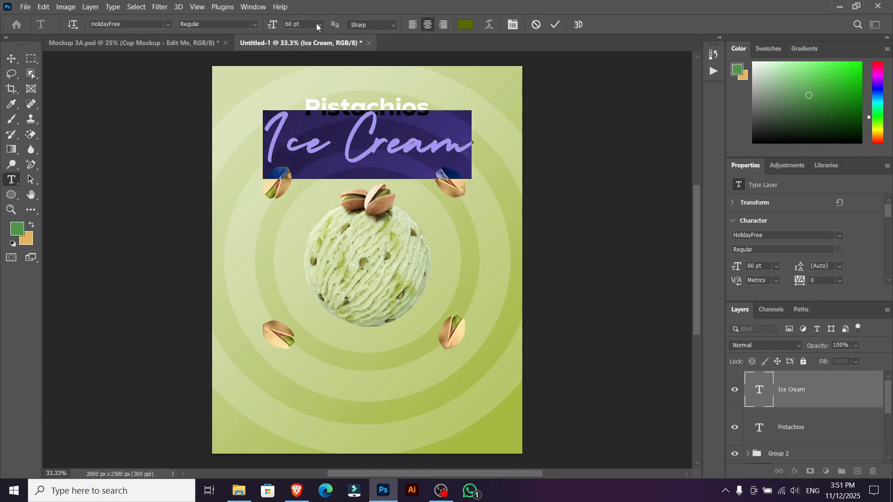
click(319, 25)
click(553, 23)
key(v)
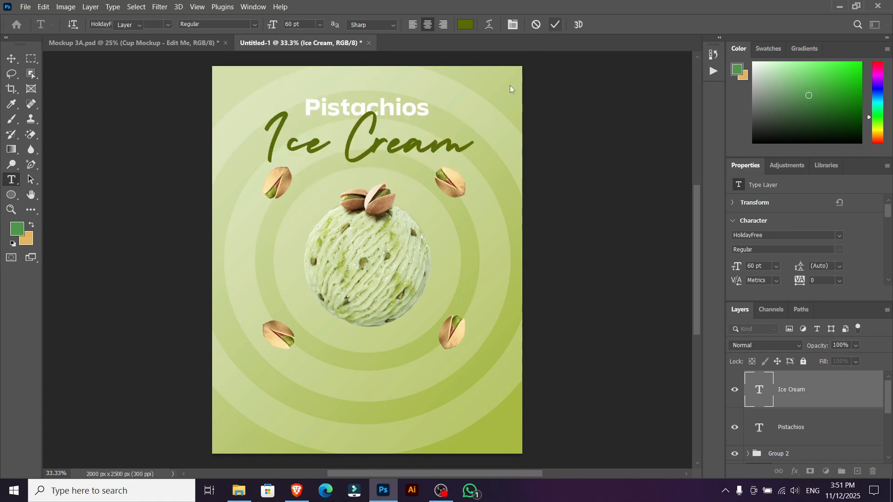
Scale the Ice Cream text down to about 70% and move it up so it slightly overlaps the Pistachios title.
key(ctrl+t)
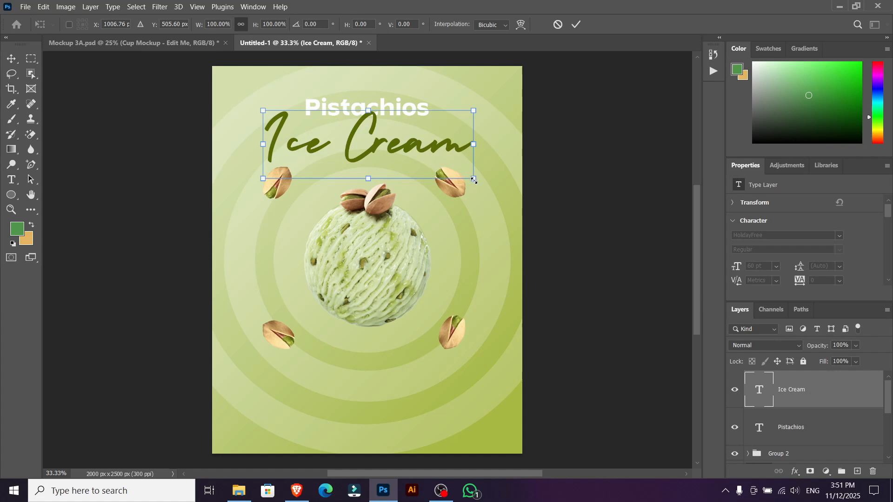
drag(474, 180, 449, 171)
drag(394, 148, 395, 143)
drag(451, 160, 443, 159)
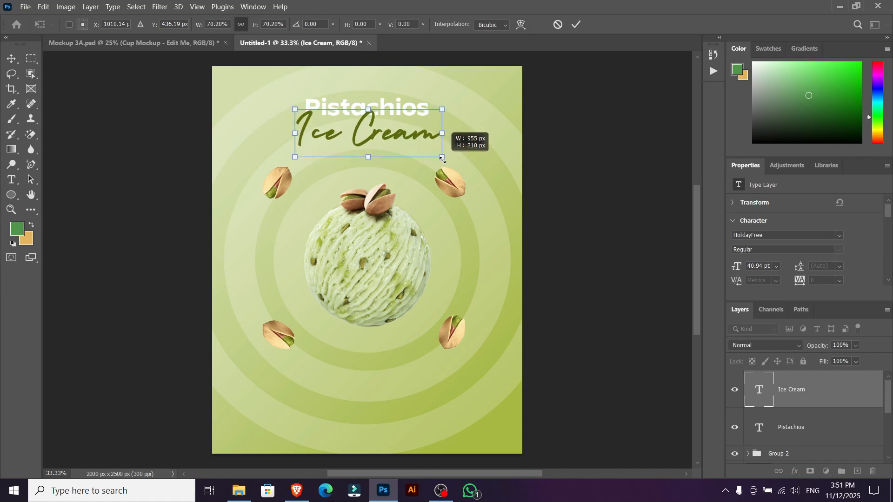
click(576, 24)
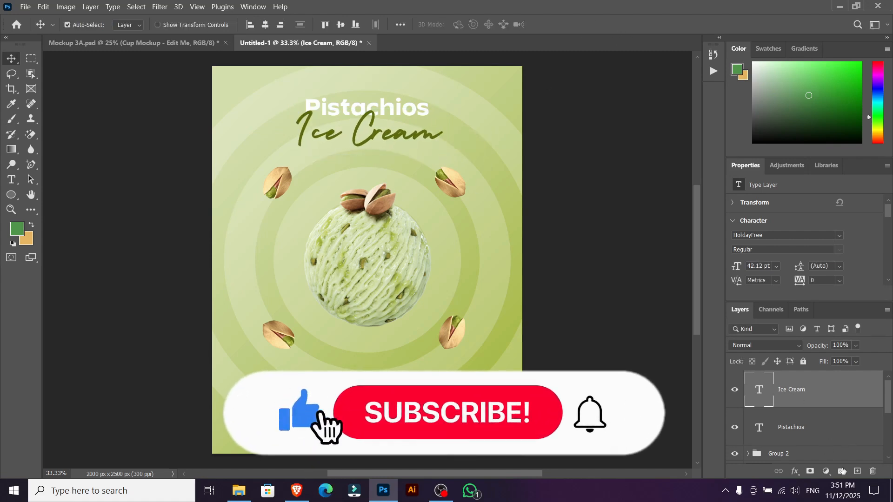
Add the text "Frozen" on a new layer below the ice cream scoop.
click(857, 472)
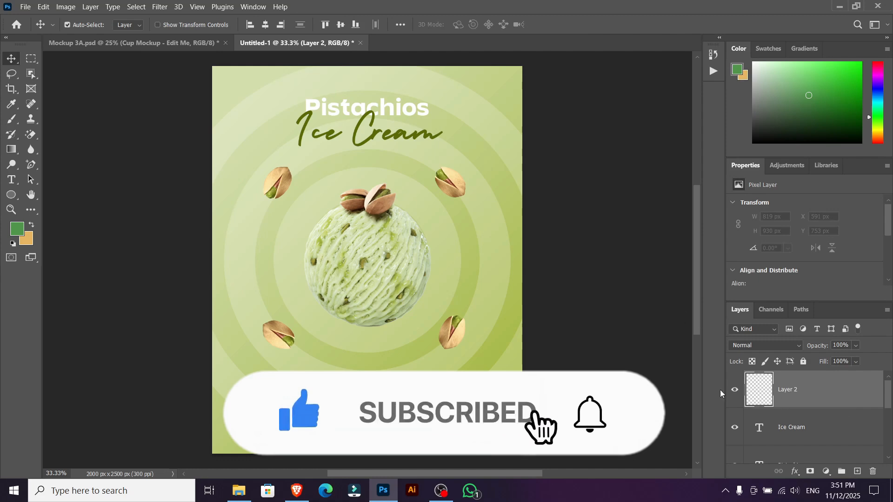
key(t)
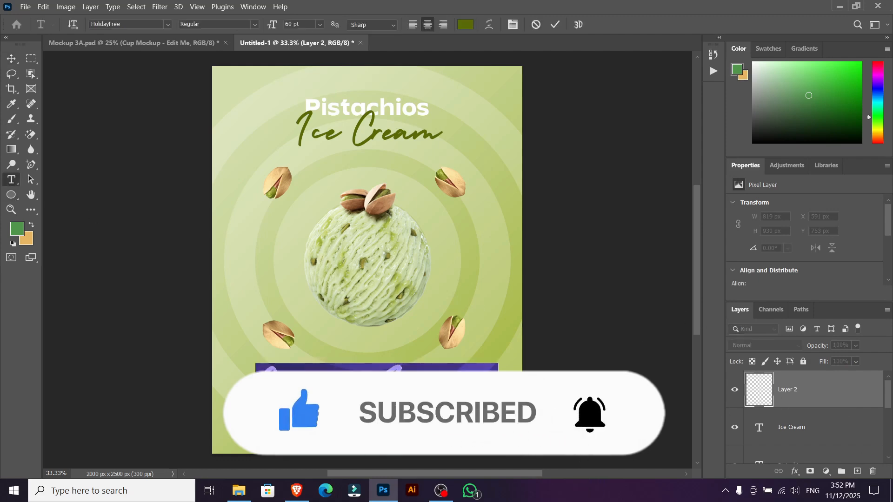
click(397, 367)
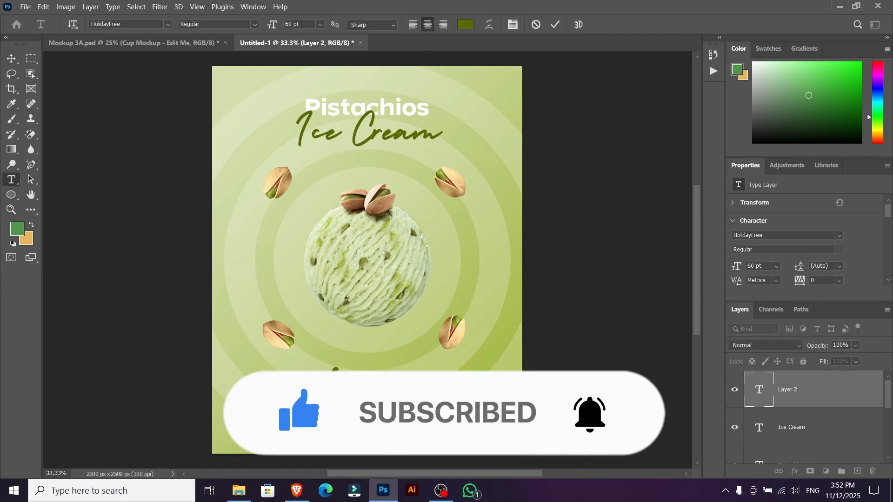
Set the Frozen text in Arkta Bold.
click(166, 26)
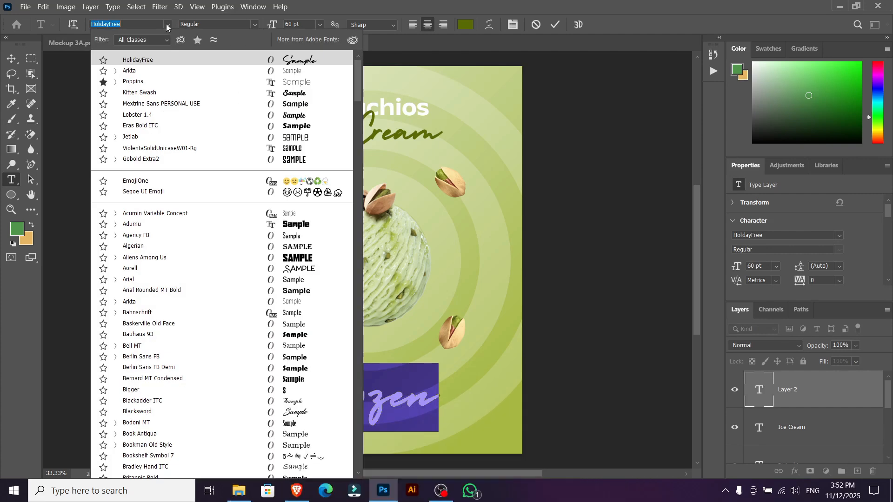
text(Arkta)
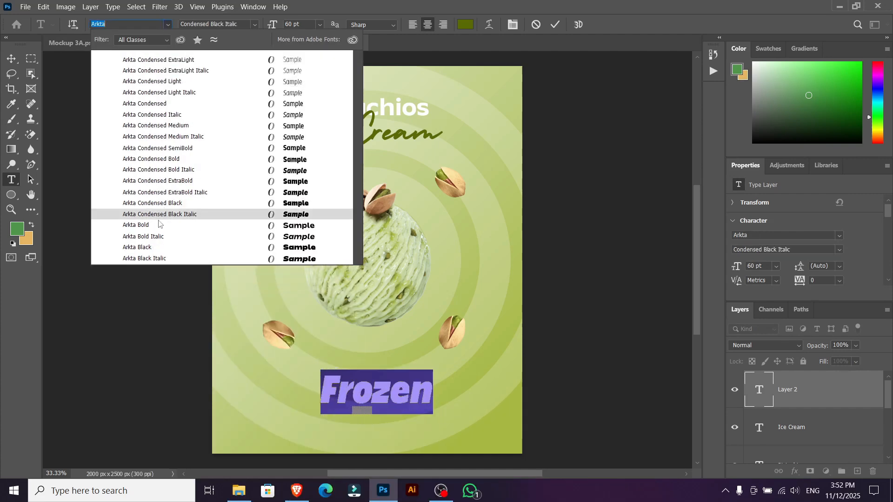
click(159, 226)
Change the initial of Frozen to a lowercase f and colour the whole word white.
click(332, 389)
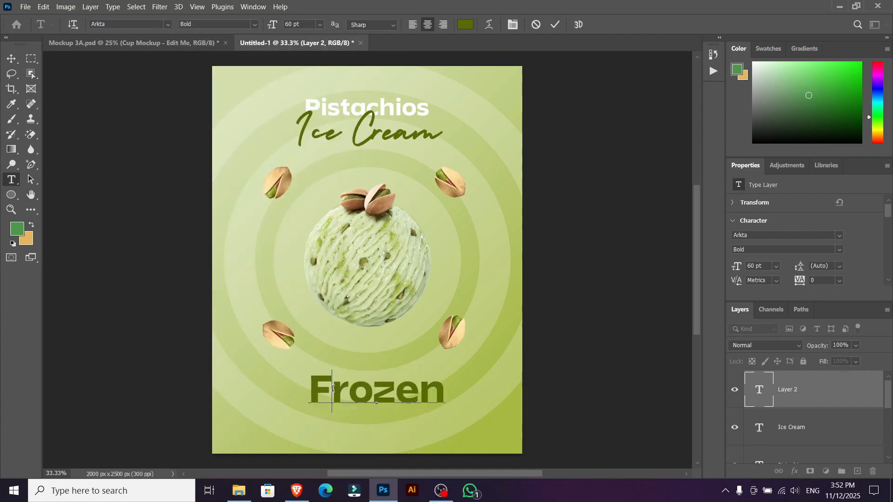
key(BackSpace)
text(f)
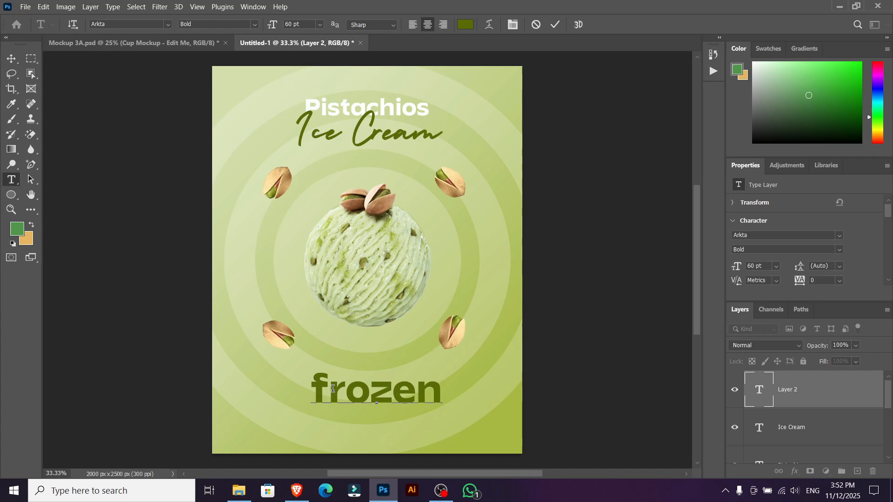
key(ctrl+a)
click(465, 24)
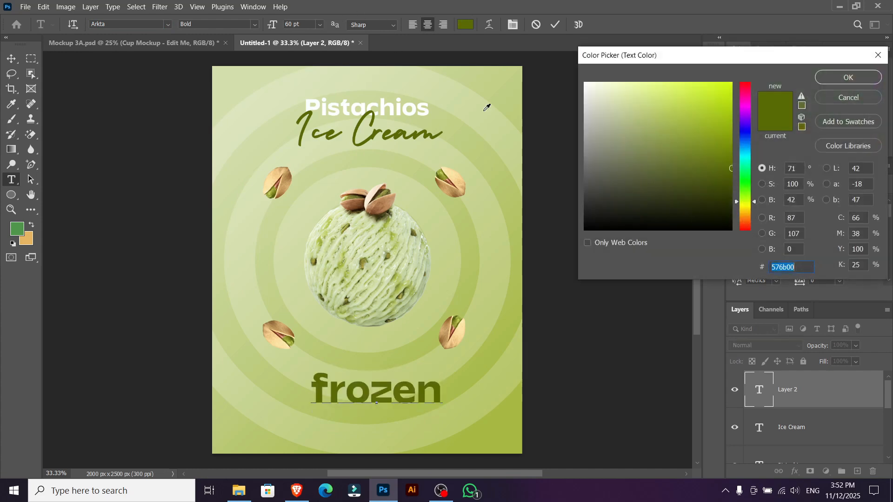
drag(630, 148, 556, 60)
click(847, 79)
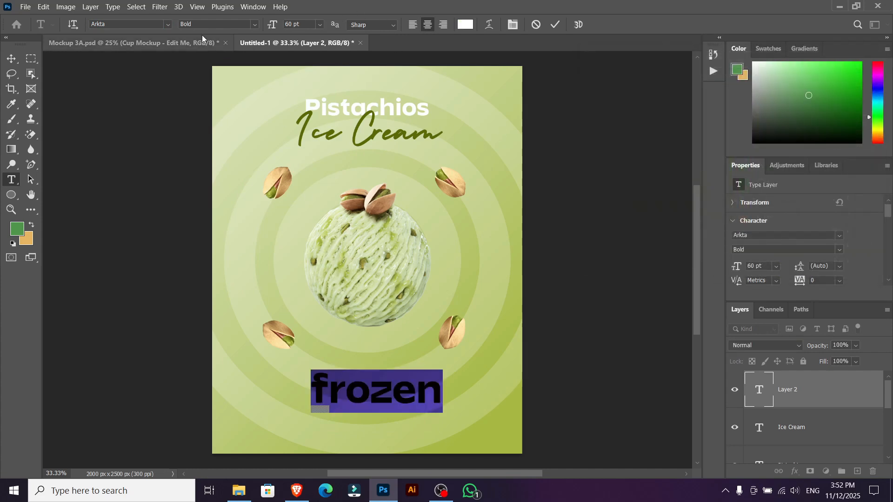
Set the frozen text in Poppins SemiBold and centre it horizontally on the canvas.
click(166, 25)
text(poppin)
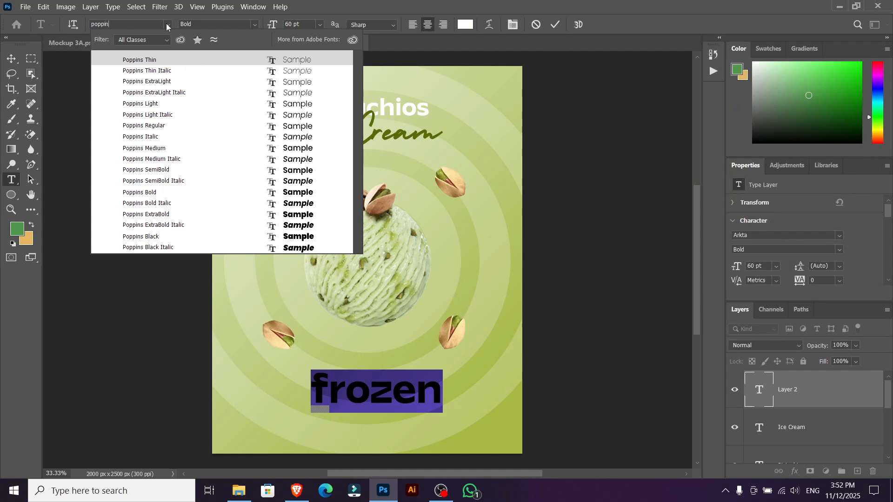
click(258, 175)
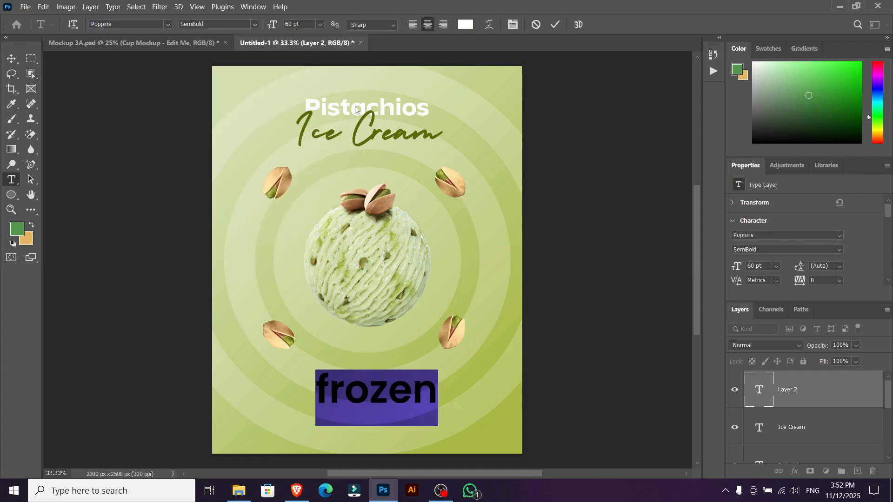
click(560, 25)
click(11, 59)
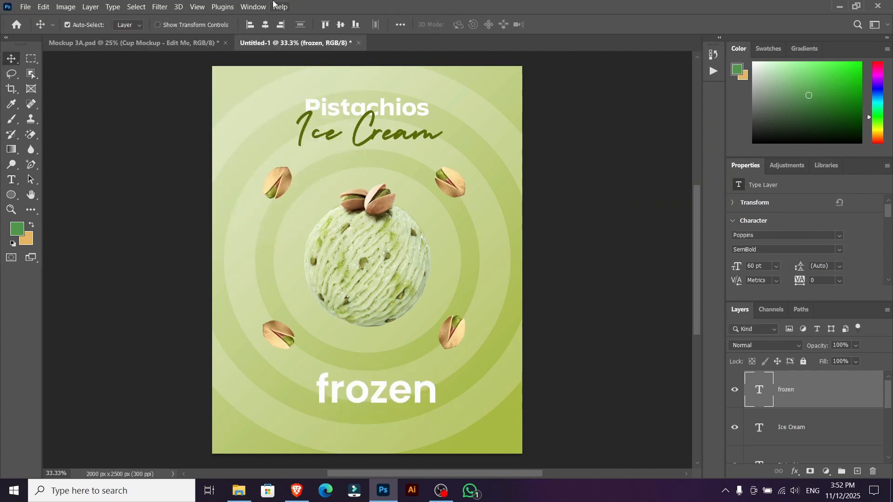
click(268, 26)
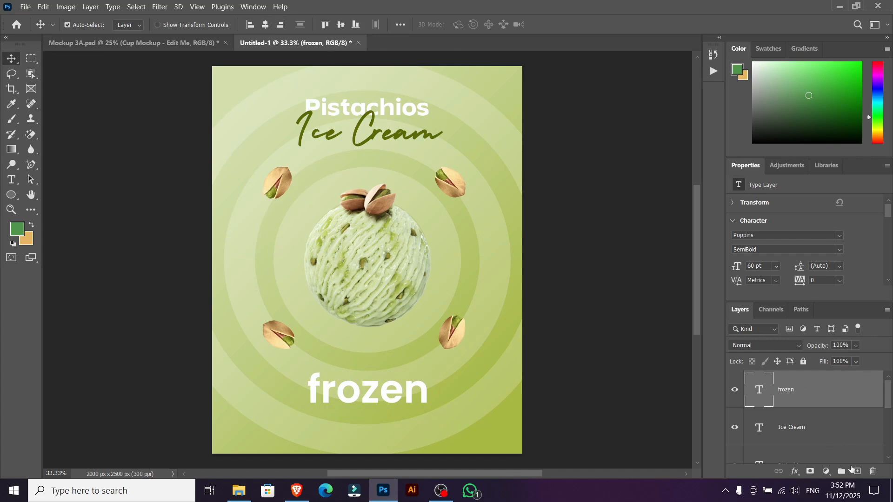
Start a Lorem Ipsum placeholder line on a new layer below frozen, set in Poppins Light at 10 pt.
click(858, 471)
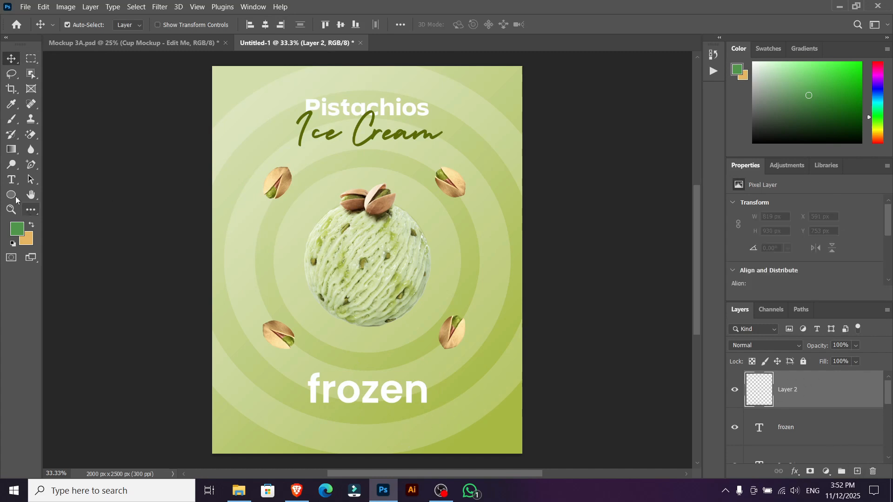
key(t)
click(292, 418)
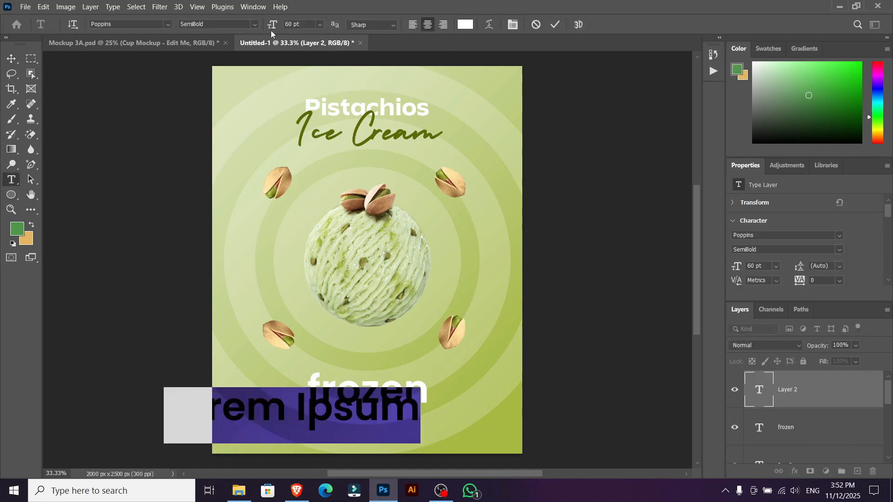
click(254, 25)
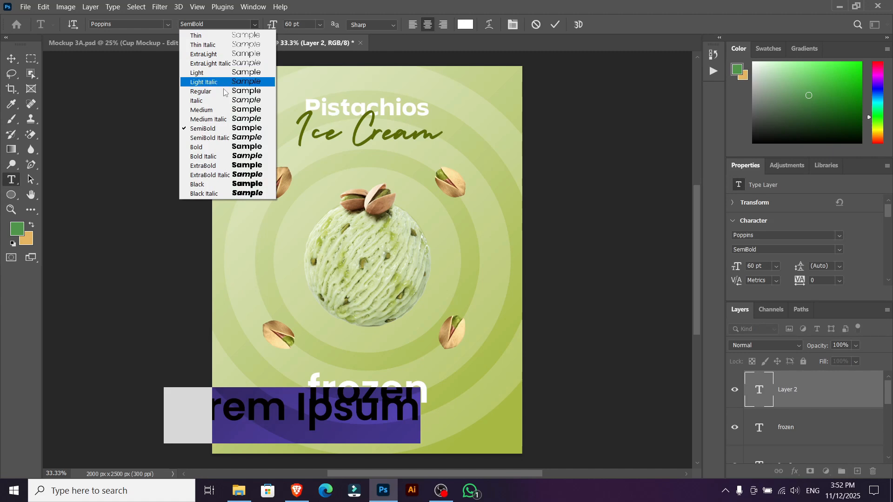
click(228, 73)
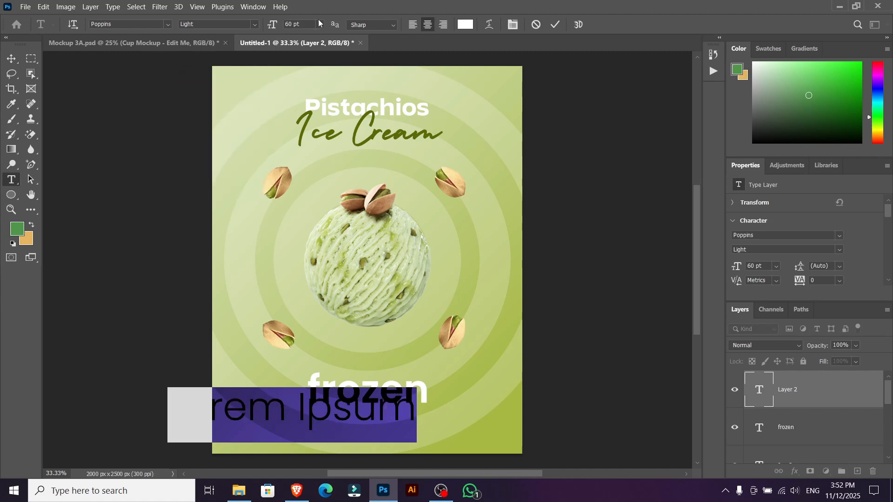
click(320, 25)
click(303, 82)
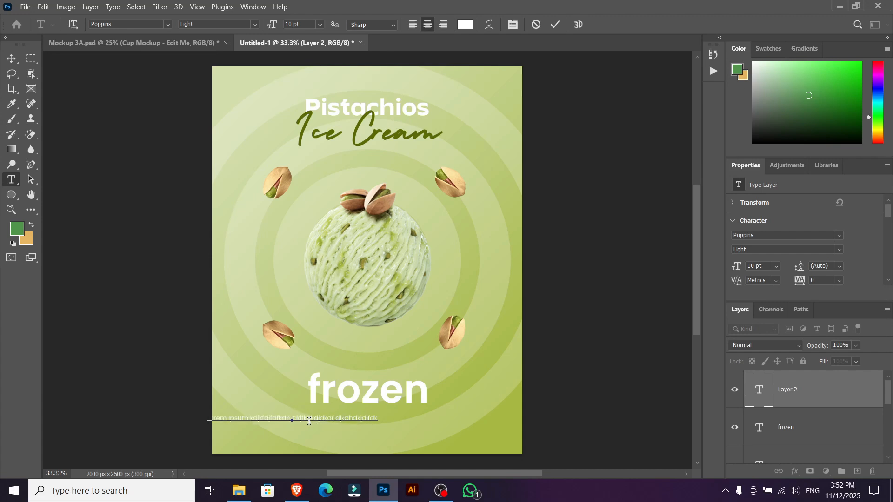
Copy the placeholder line and paste it twice beneath itself to make a three-line paragraph.
triple_click(331, 418)
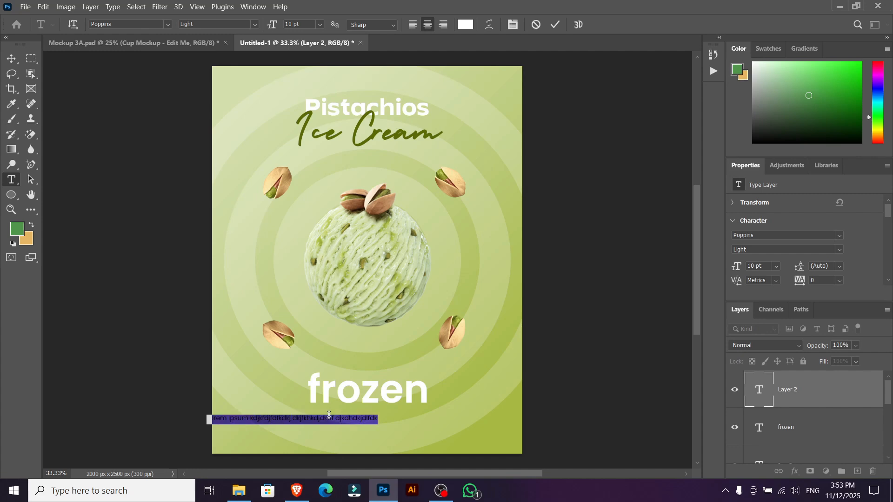
right_click(329, 420)
click(344, 222)
click(379, 417)
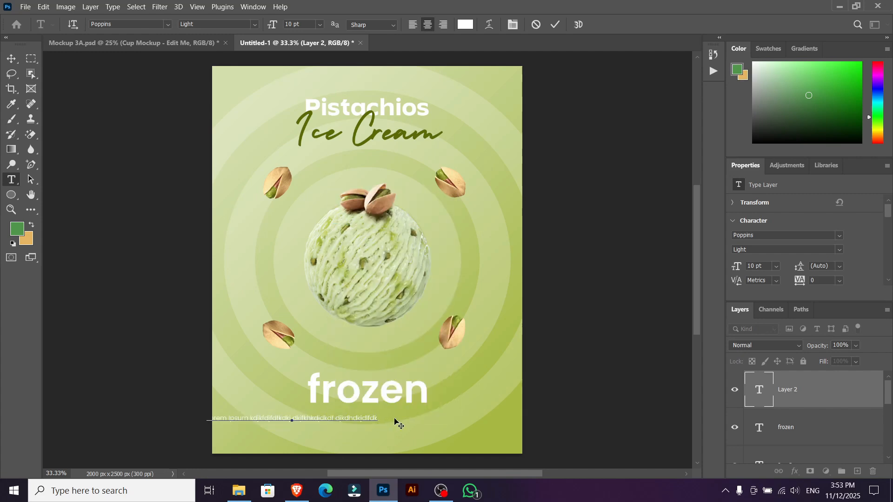
right_click(303, 430)
click(335, 225)
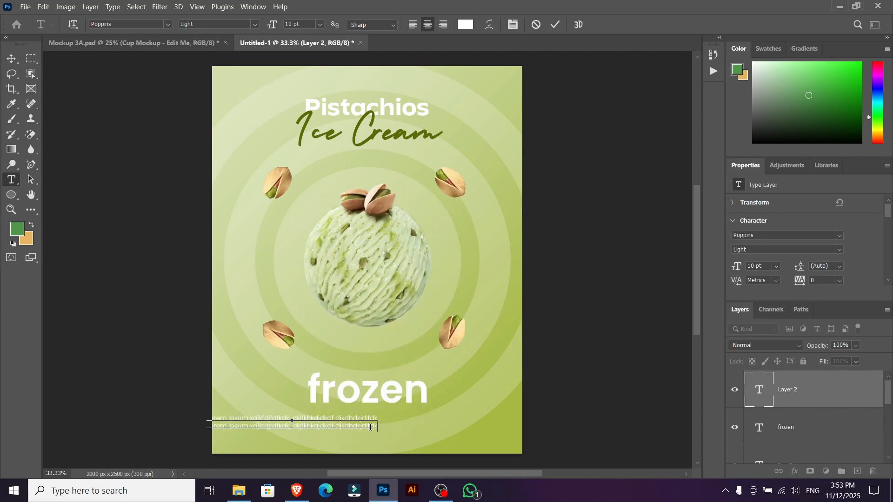
right_click(329, 437)
click(353, 251)
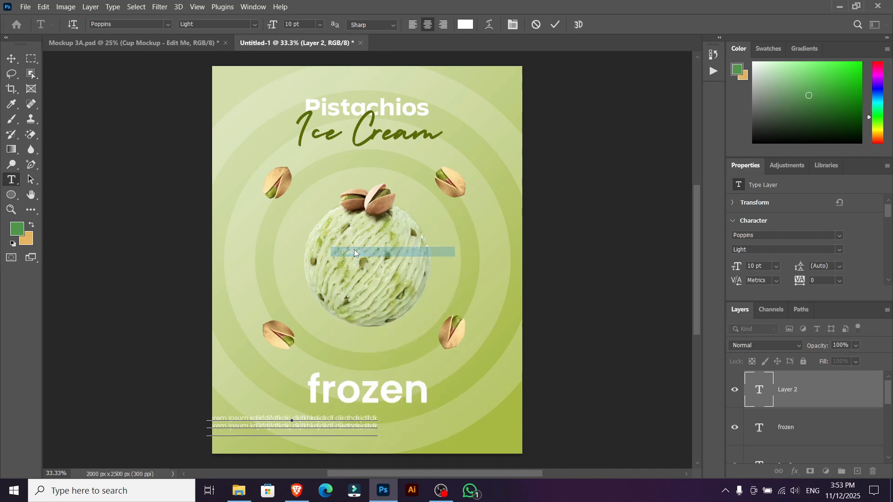
click(555, 25)
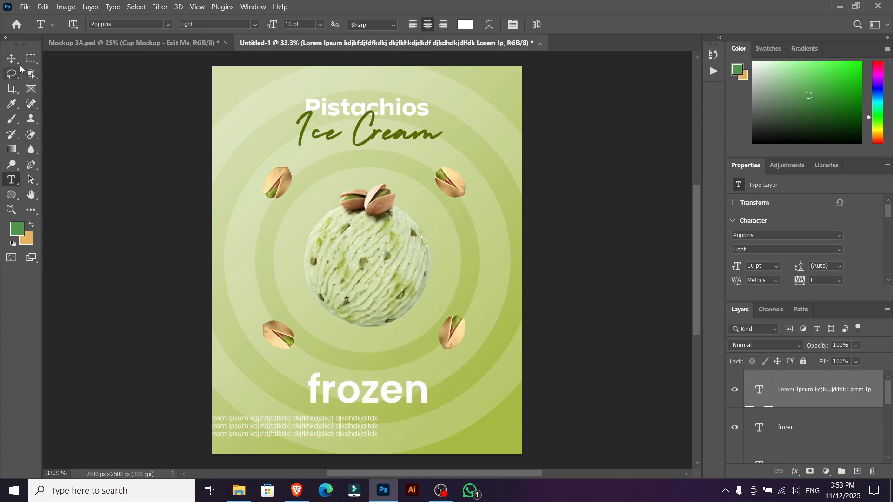
Move the placeholder paragraph to the centre beneath frozen and nudge the frozen text slightly down toward it.
click(12, 60)
drag(321, 430, 386, 430)
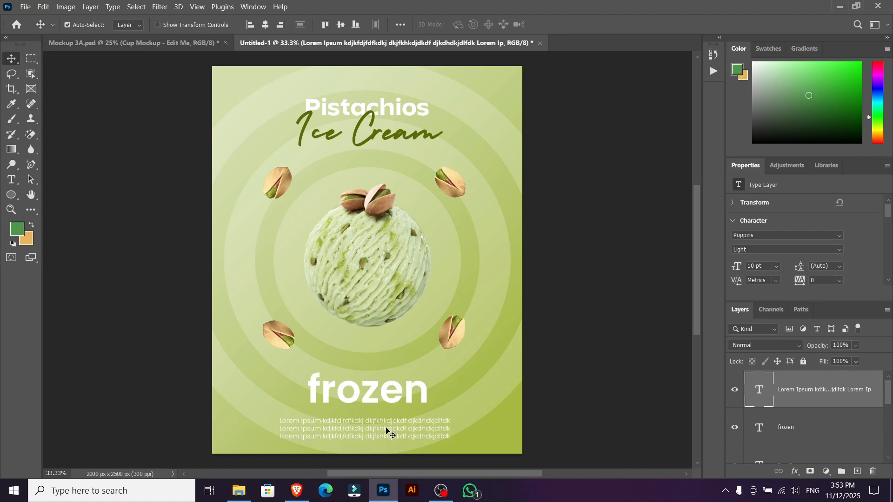
click(752, 427)
key(shift+Down)
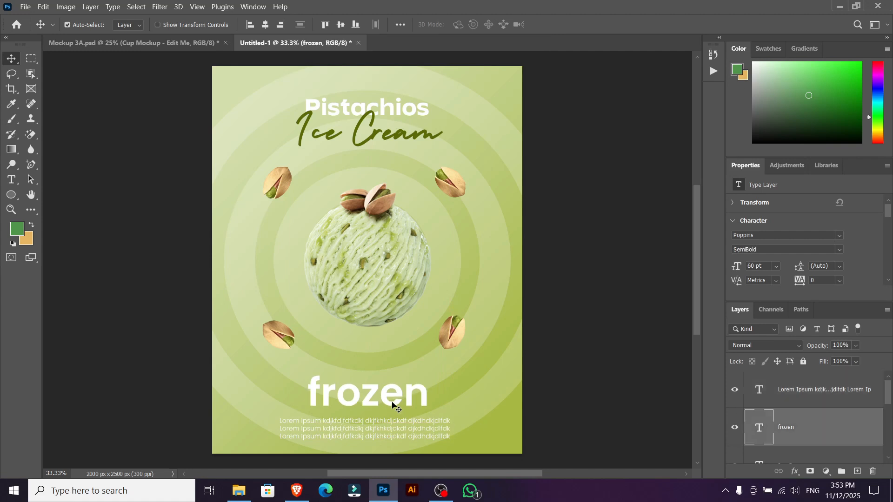
click(759, 397)
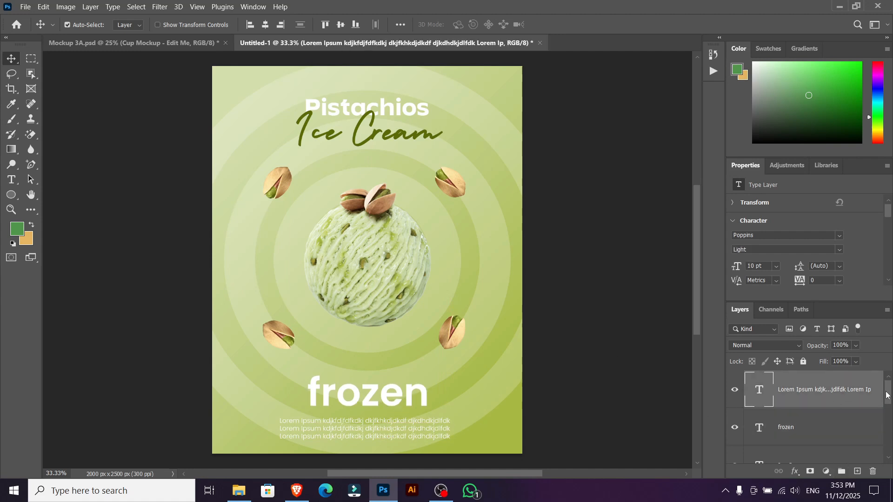
Add a new layer above the placeholder text and place the Pista 2 image in it as an embedded object.
click(855, 471)
click(26, 7)
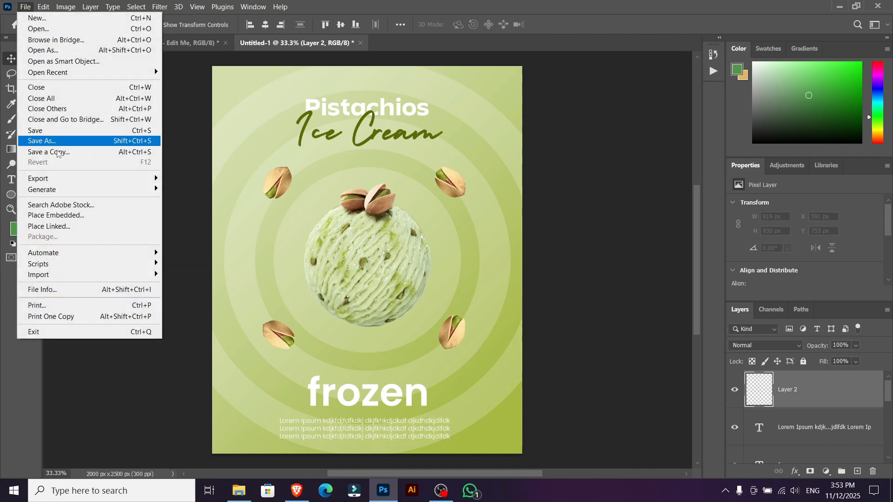
click(64, 219)
click(728, 91)
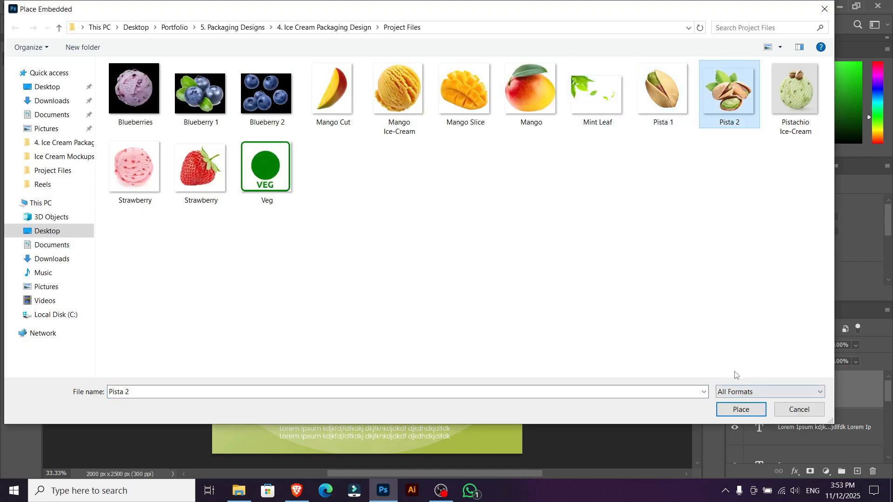
click(738, 410)
Scale the Pista 2 image to about 16.4% and position it partly cut off in the label's upper-left corner.
drag(522, 399, 411, 302)
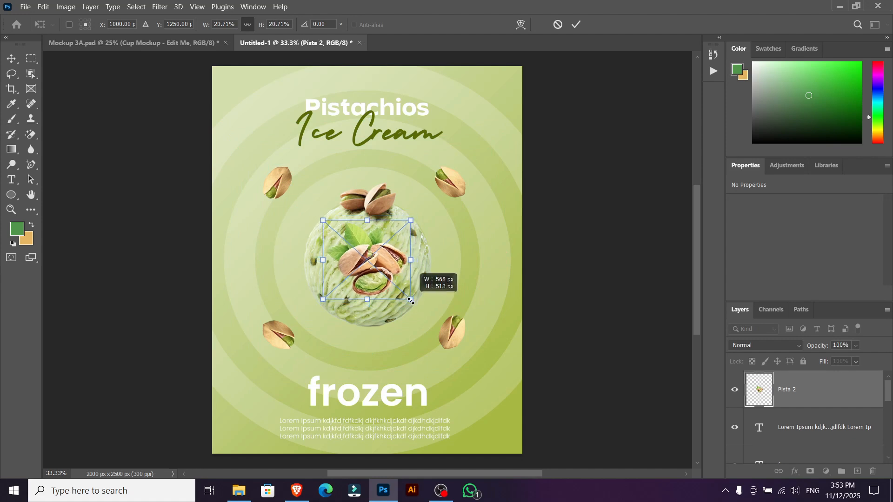
drag(373, 252, 239, 80)
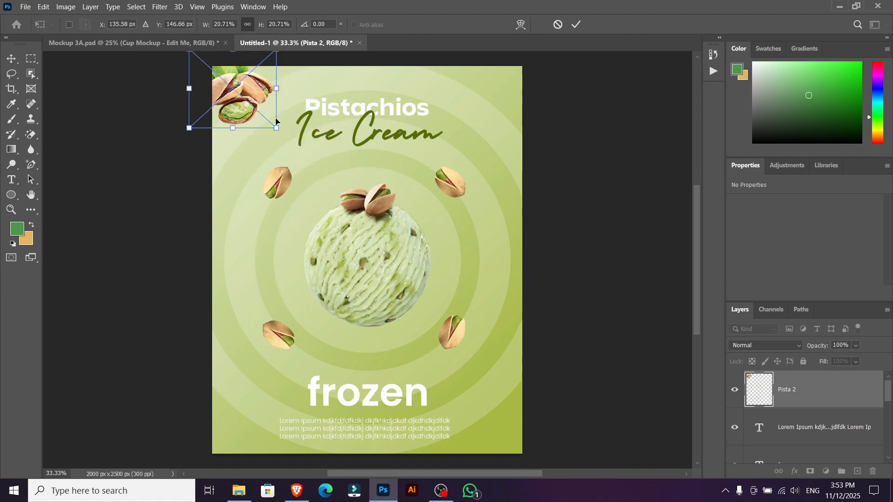
drag(275, 126, 251, 100)
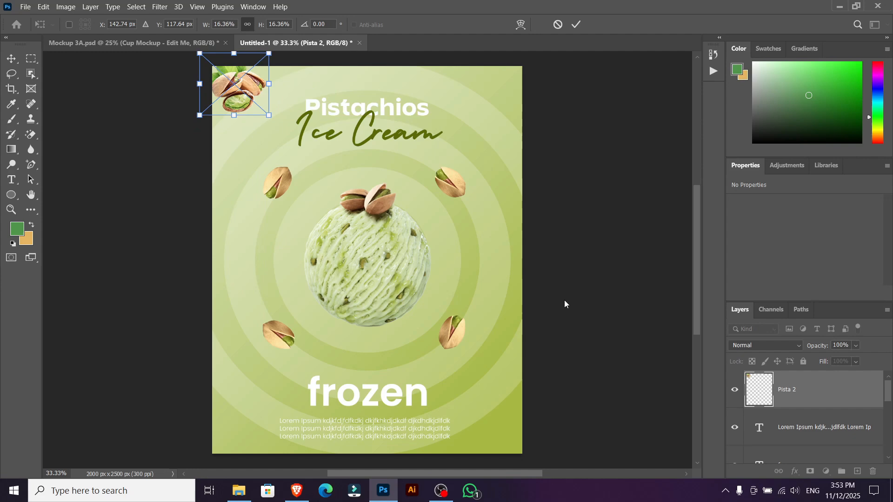
double_click(858, 401)
click(855, 138)
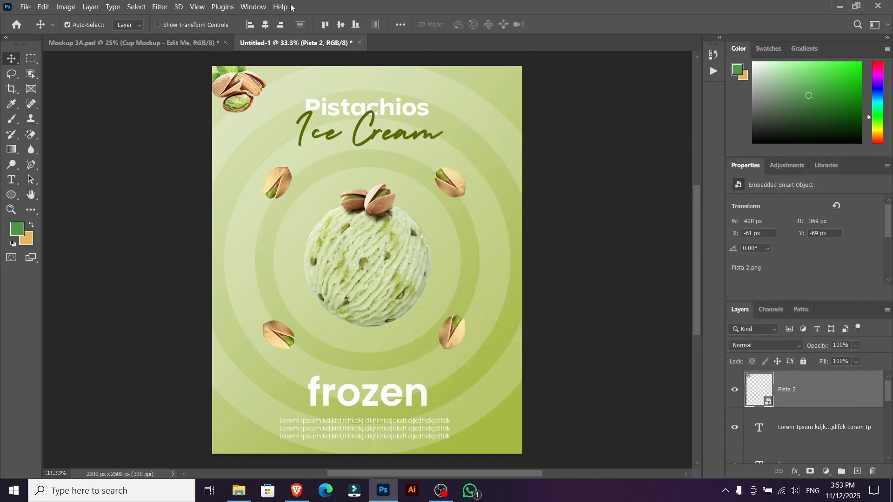
Apply a Motion Blur to the corner pistachios with an angle of 0° and a distance of 25 pixels.
click(163, 7)
mouse_move(206, 148)
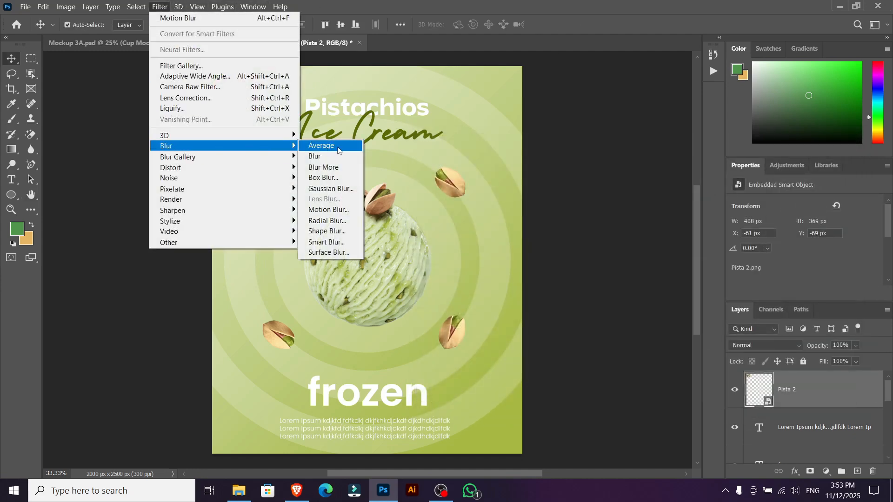
click(333, 209)
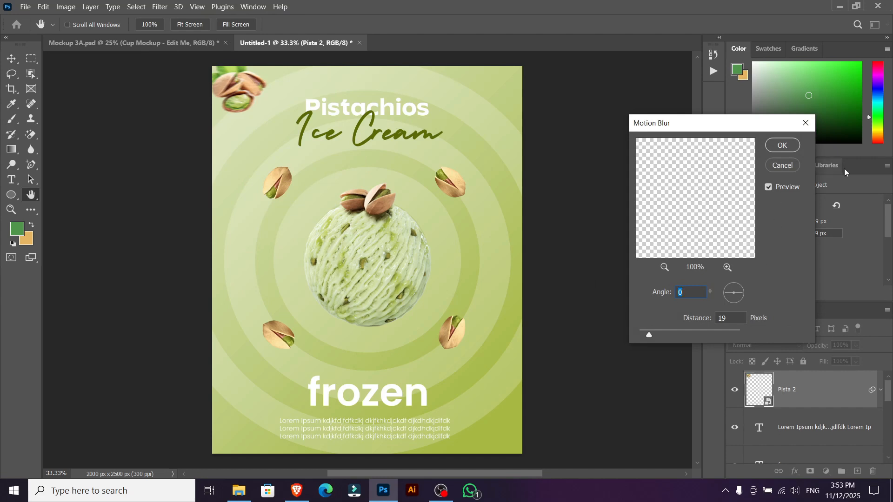
drag(655, 333, 653, 331)
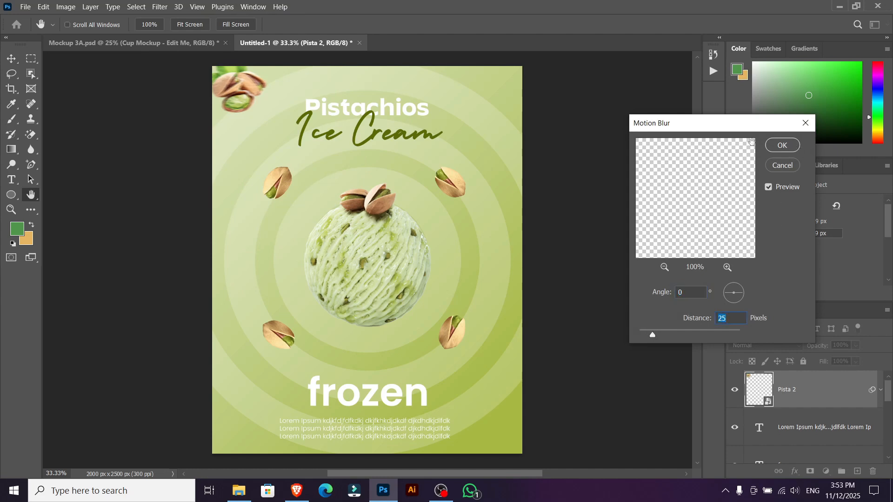
click(782, 145)
Enlarge the blurred corner pistachios to about 18.3% scale and keep them in the label's upper-left corner.
key(ctrl+t)
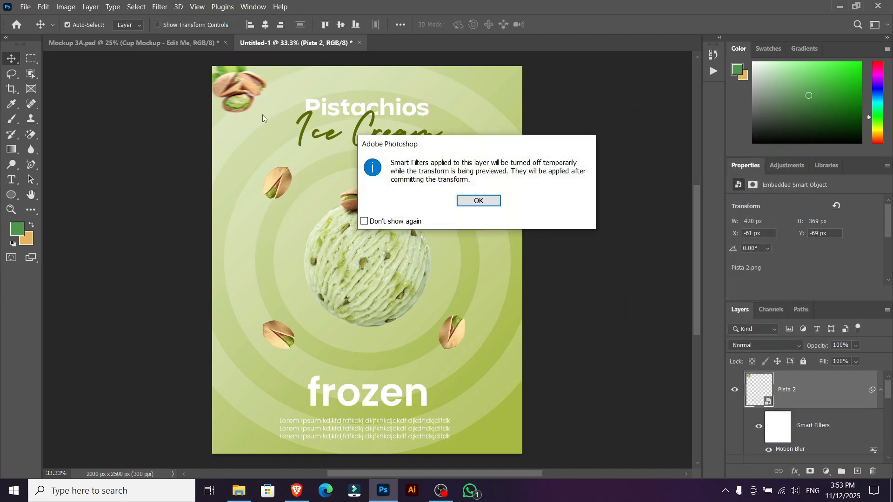
click(478, 200)
drag(269, 116, 253, 109)
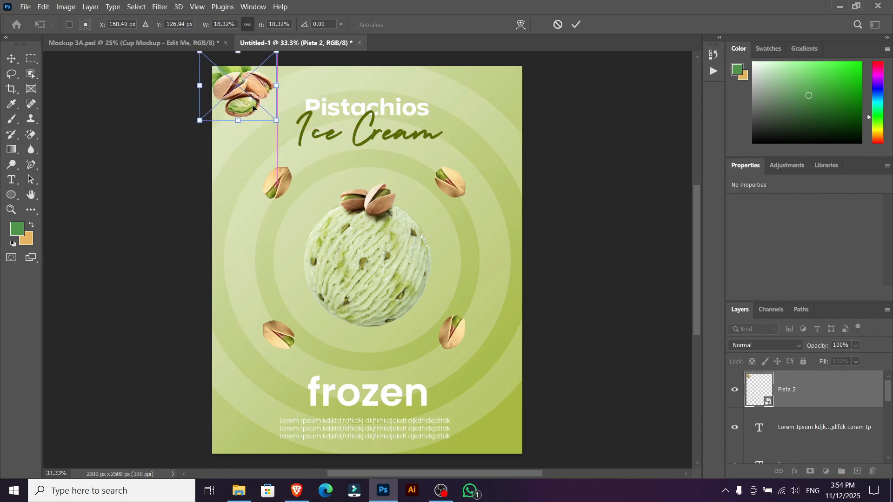
click(578, 28)
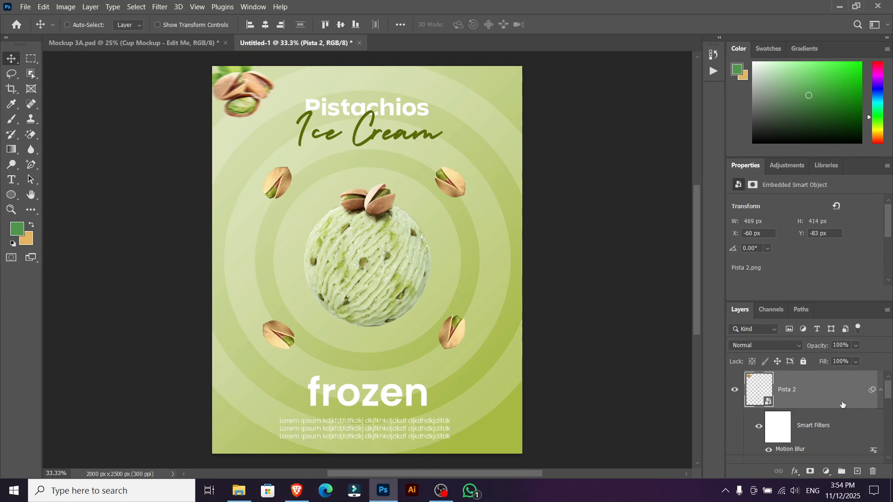
Duplicate the blurred pistachio layer and move the copy to the label's lower-right corner.
key(ctrl+j)
drag(254, 134, 487, 426)
right_click(487, 426)
key(Escape)
Rotate the copied pistachios by about 180° and shift them so they run off the label's lower-right corner.
key(ctrl+t)
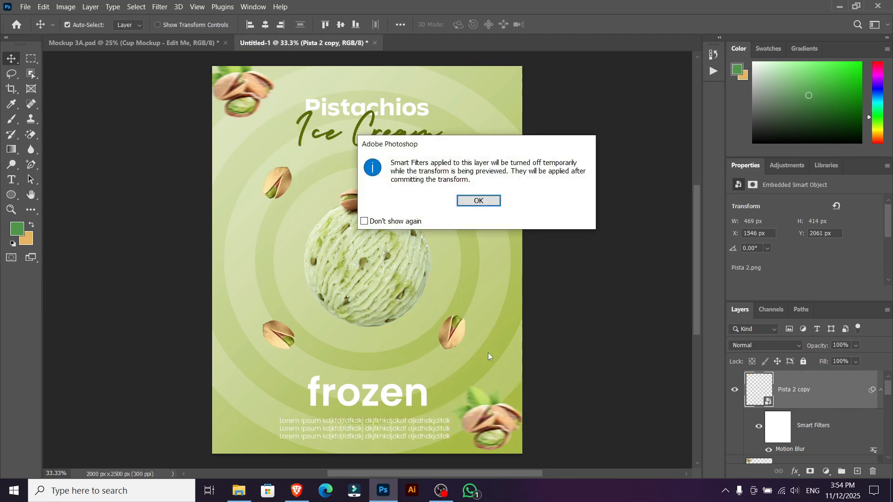
click(468, 204)
drag(535, 378, 410, 308)
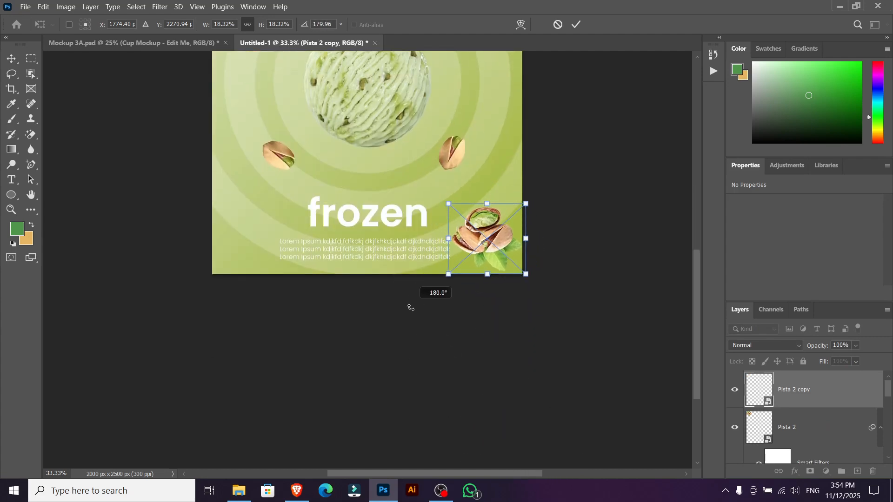
drag(463, 250, 482, 268)
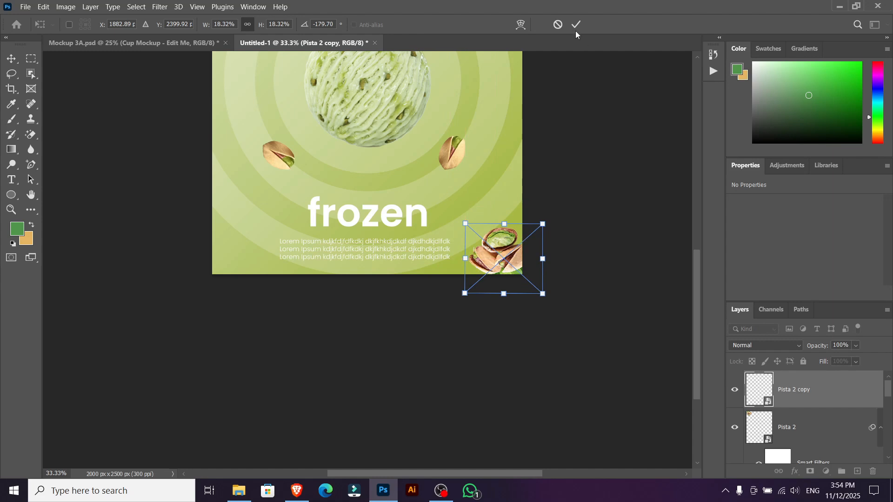
click(575, 24)
Enlarge the ice cream scoop on Layer 1 to about 115% around its centre.
key(z)
click(356, 26)
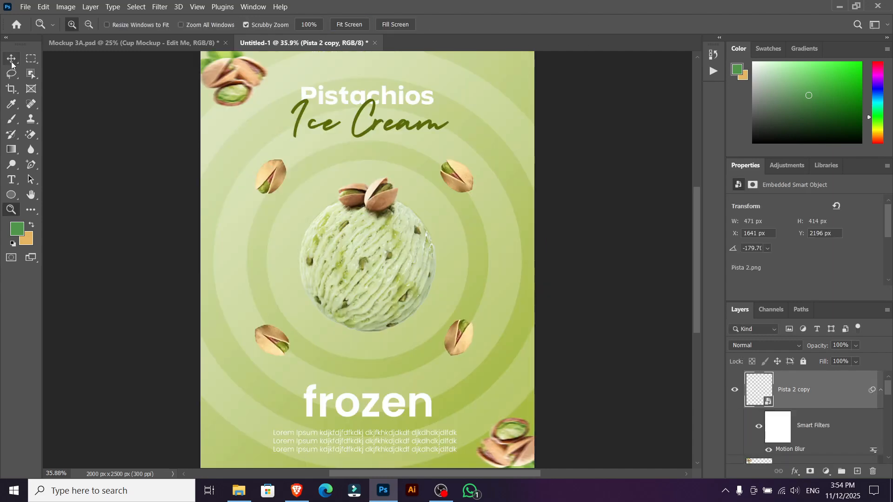
click(12, 62)
scroll(882, 390, down, 5)
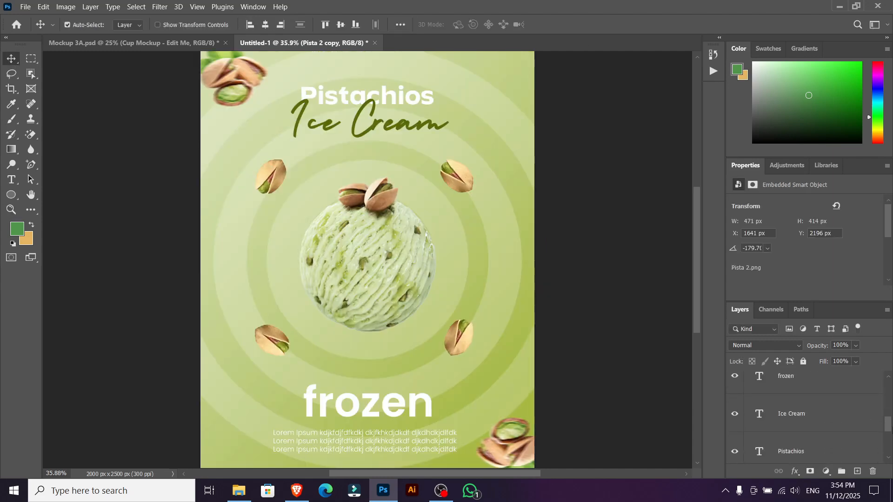
click(811, 405)
key(ctrl+t)
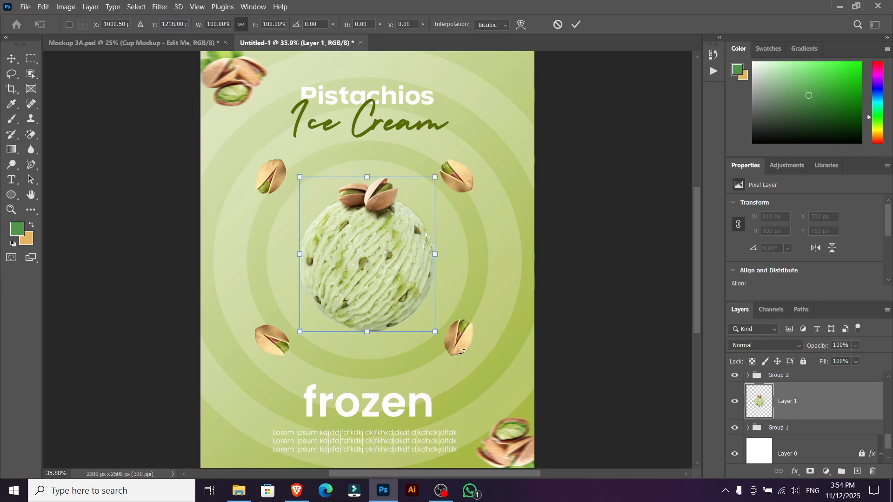
drag(433, 332, 446, 342)
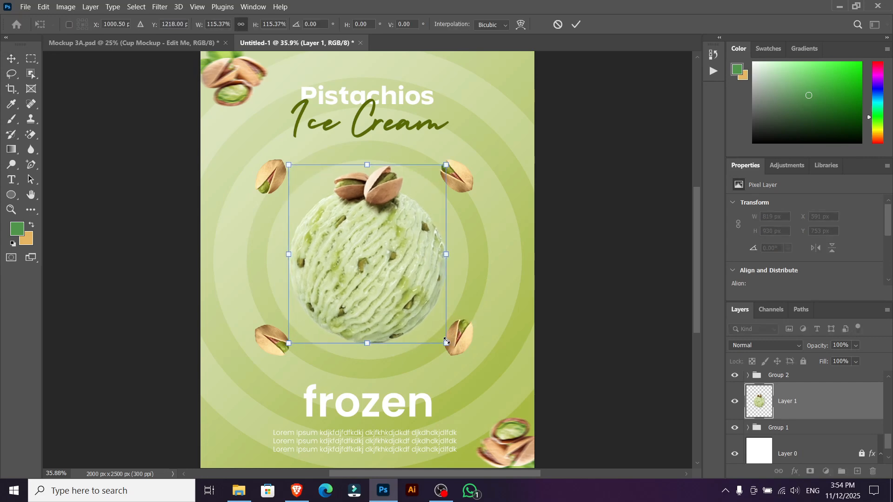
click(575, 25)
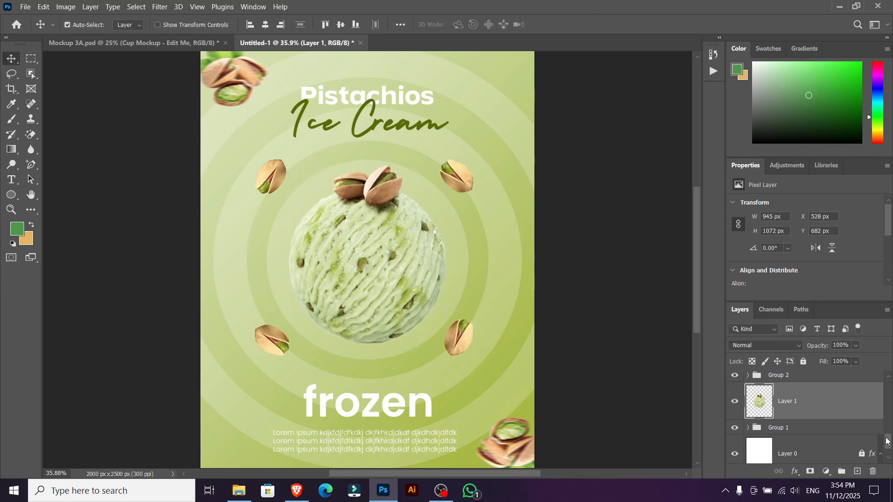
Select the label's layers up to Pista 2 copy and create a merged copy of them on a new layer.
drag(887, 441, 887, 388)
click(863, 427)
click(848, 388)
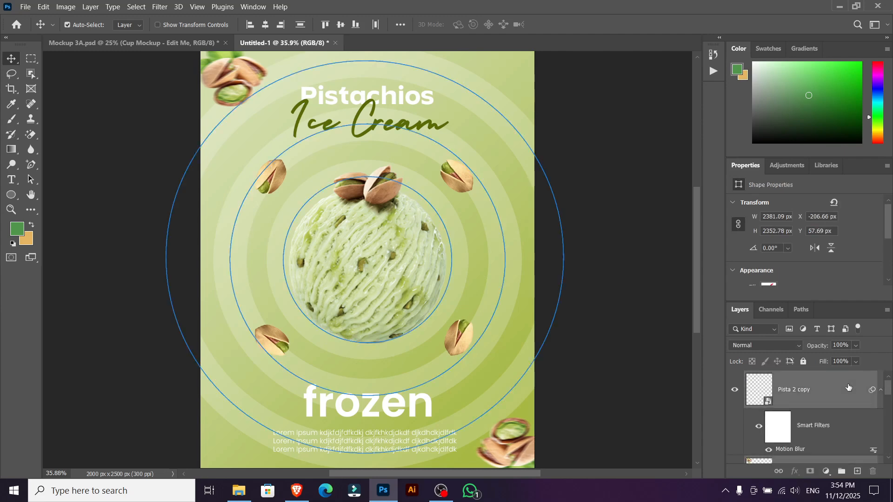
key(ctrl)
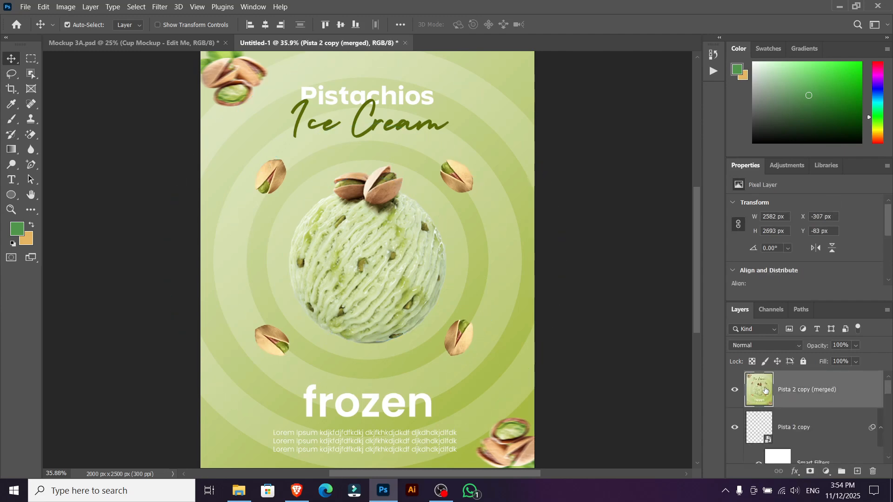
Apply the Camera Raw filter to the merged label layer with Contrast +5, Highlights -8, Shadows +9, Whites -1, Blacks -11 and Vibrance +5.
click(198, 7)
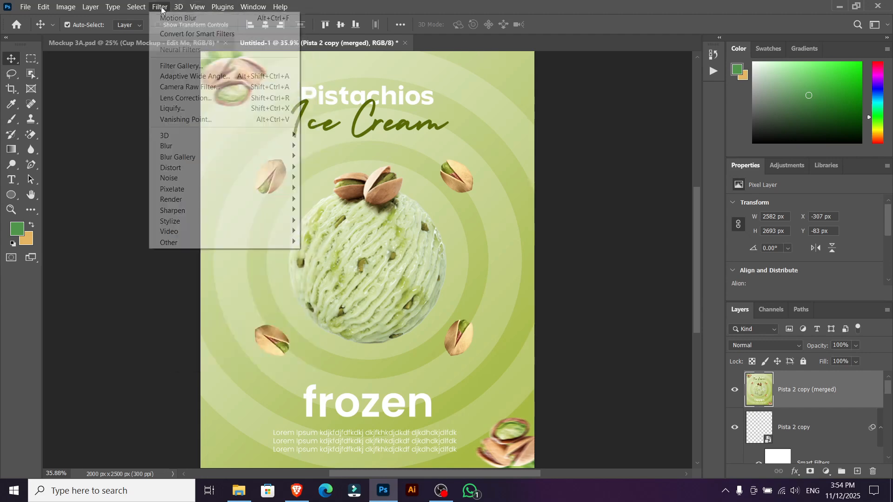
click(184, 88)
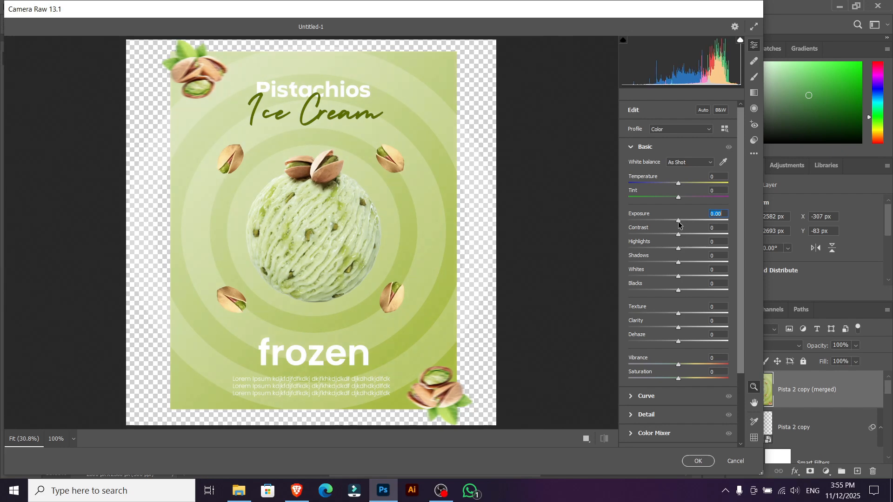
drag(679, 237, 672, 291)
drag(678, 365, 685, 381)
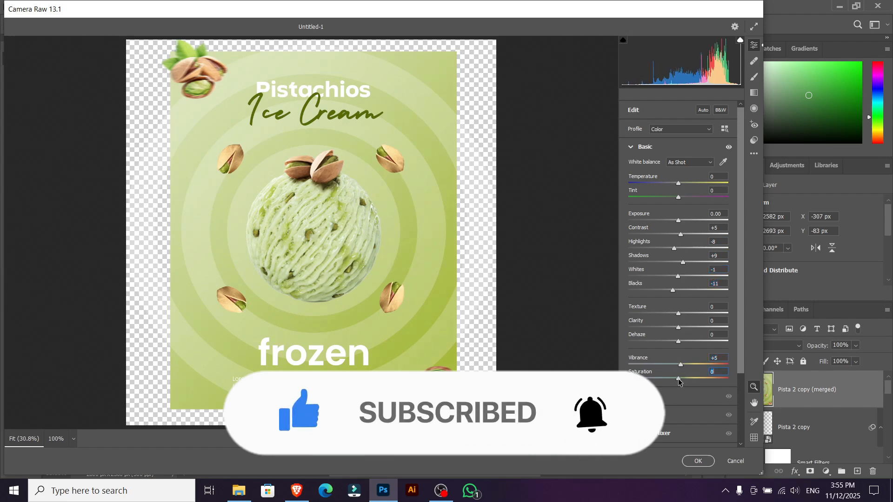
click(701, 461)
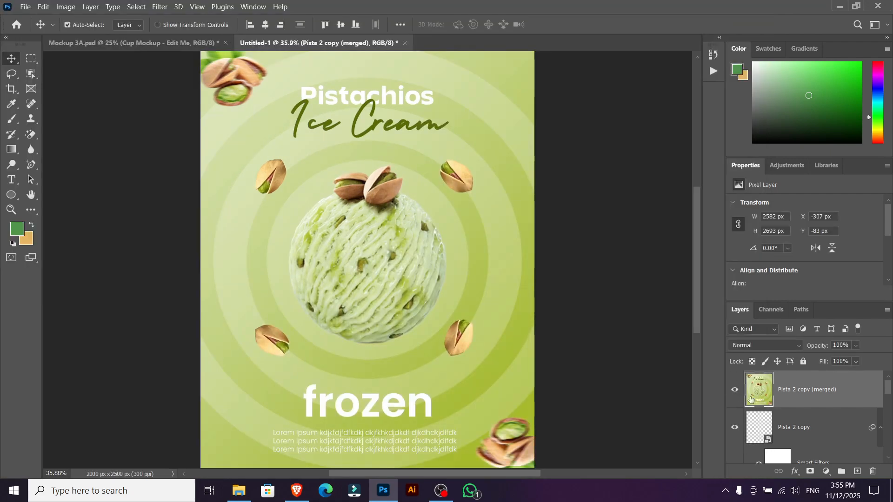
Open the contents of the Cup Mockup - Edit Me smart object in Mockup 3A.psd, then return to the mockup document.
click(186, 43)
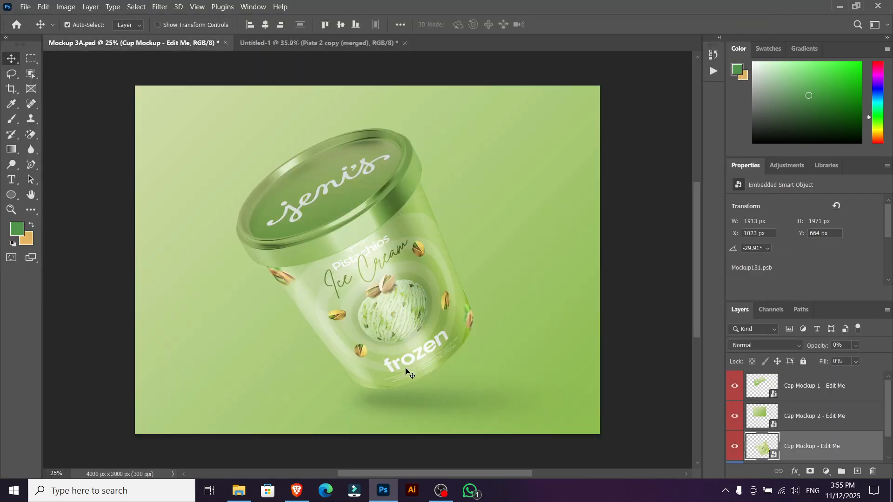
double_click(764, 448)
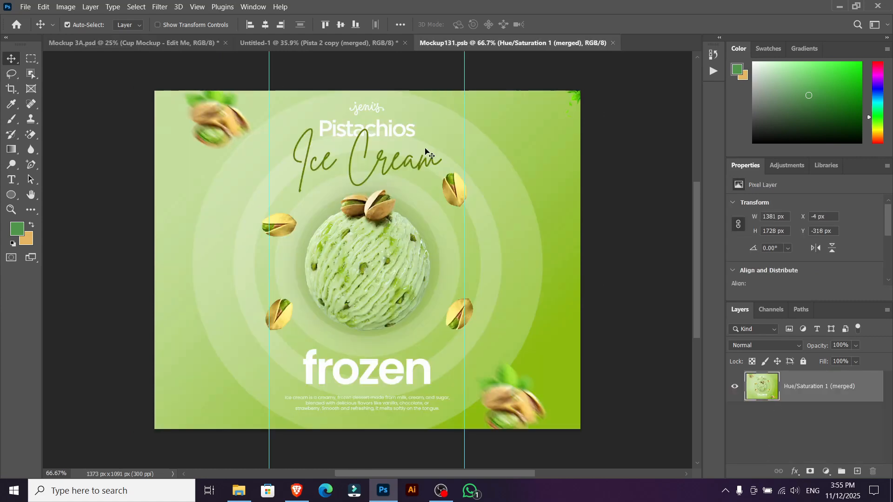
click(140, 43)
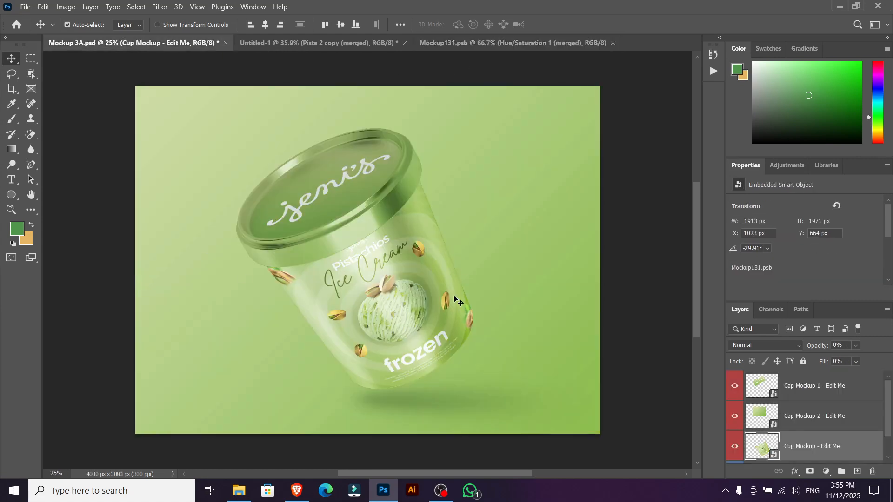